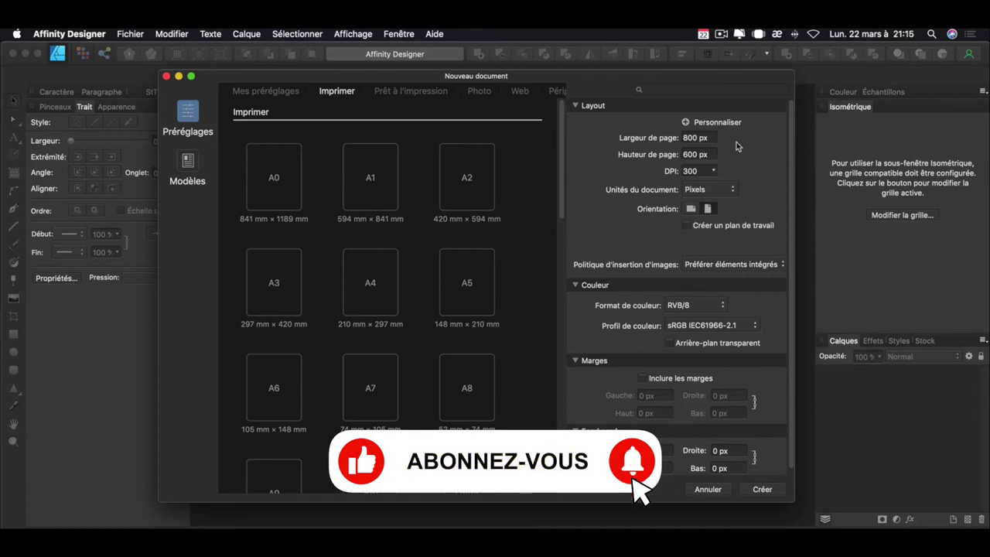
# Step: Create an 800 × 600 px, 300 DPI document in pixels with zero margins and bleed
pyautogui.click(720, 193)
pyautogui.click(724, 190)
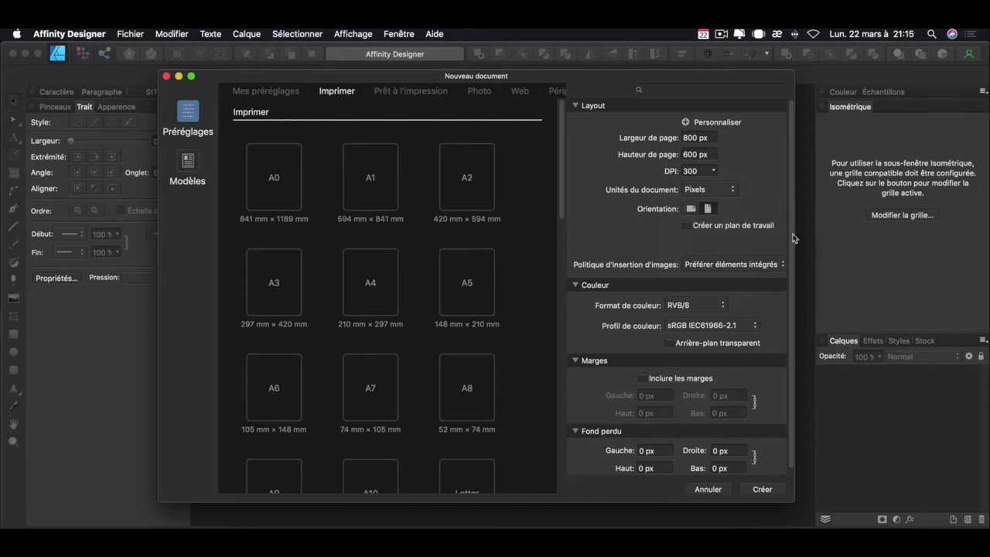
pyautogui.moveTo(793, 238); pyautogui.dragTo(795, 321)
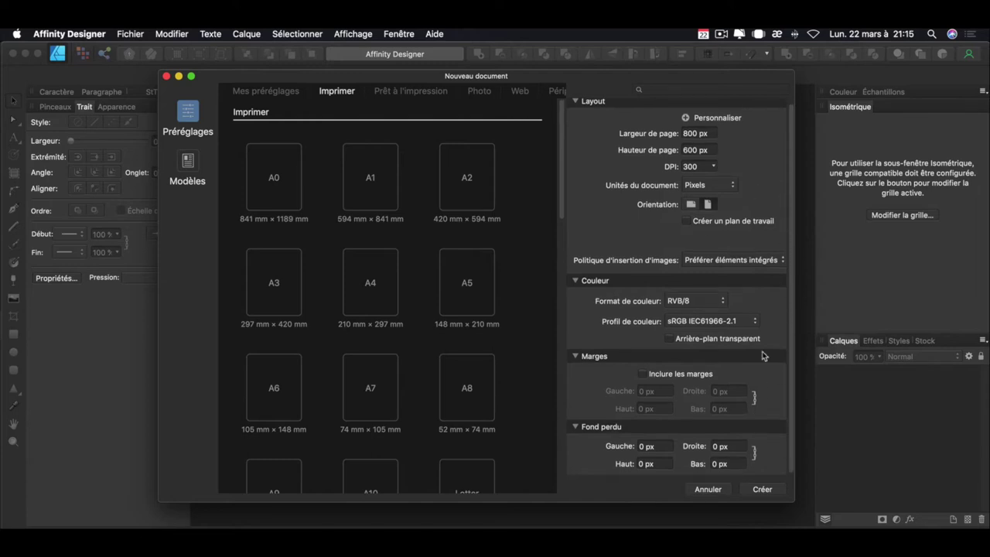
pyautogui.click(600, 280)
pyautogui.click(588, 366)
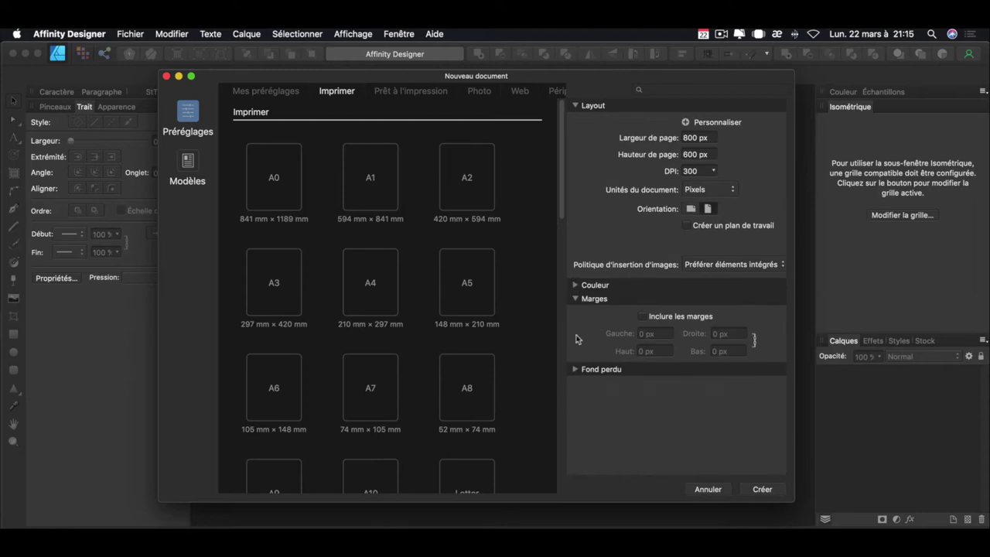
pyautogui.click(574, 297)
pyautogui.click(579, 299)
pyautogui.click(576, 300)
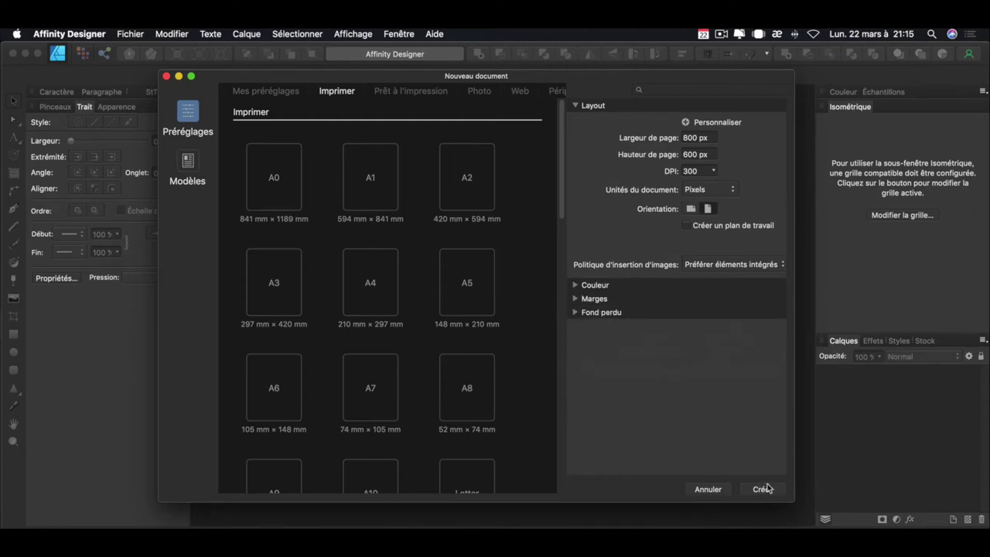
pyautogui.click(763, 489)
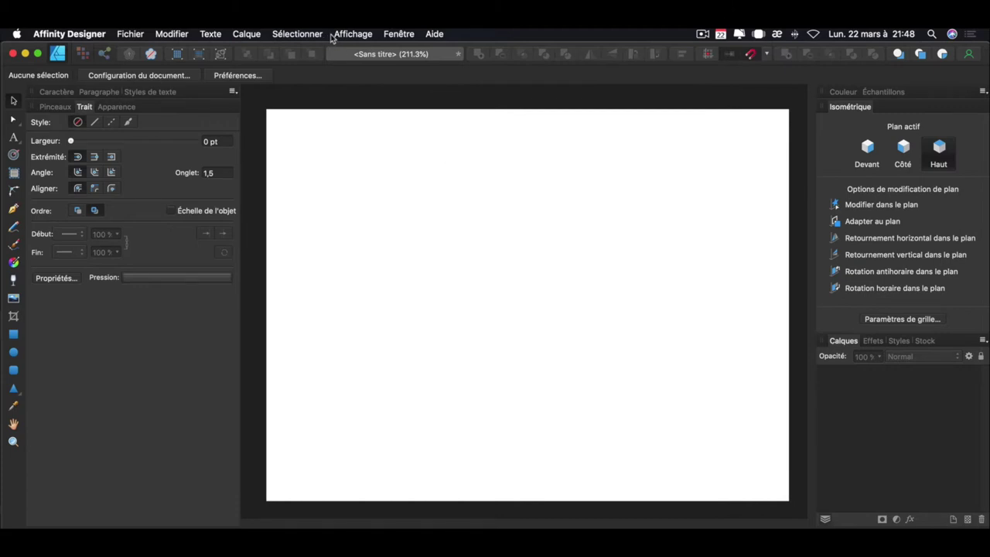
# Step: Apply the Isométrique 64 x 32 grid preset and show the grid on the page
pyautogui.click(332, 36)
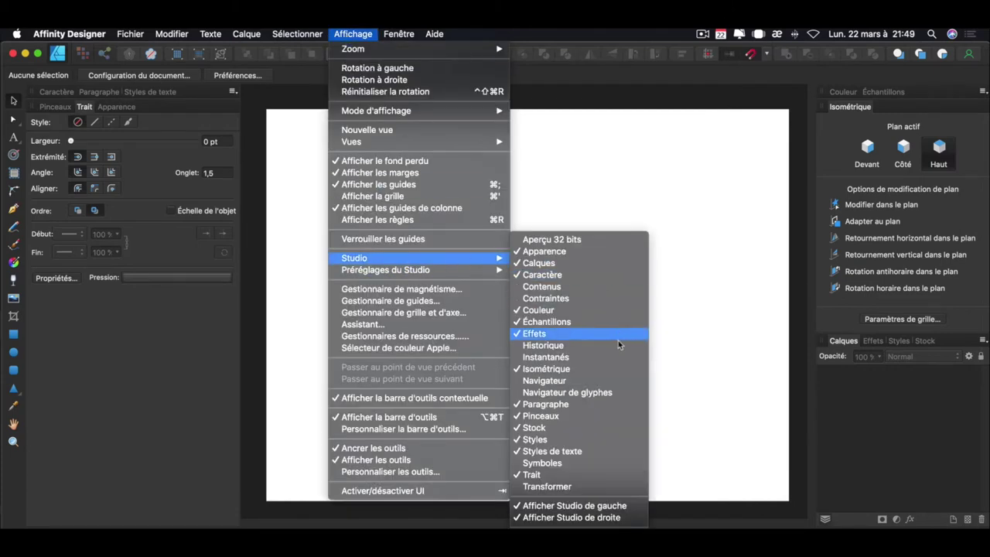
pyautogui.click(751, 306)
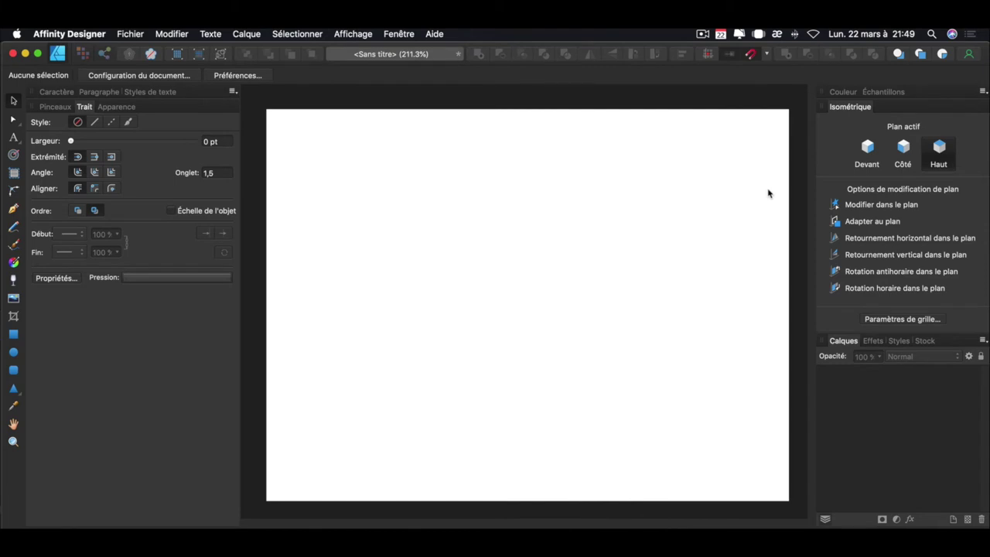
pyautogui.click(929, 320)
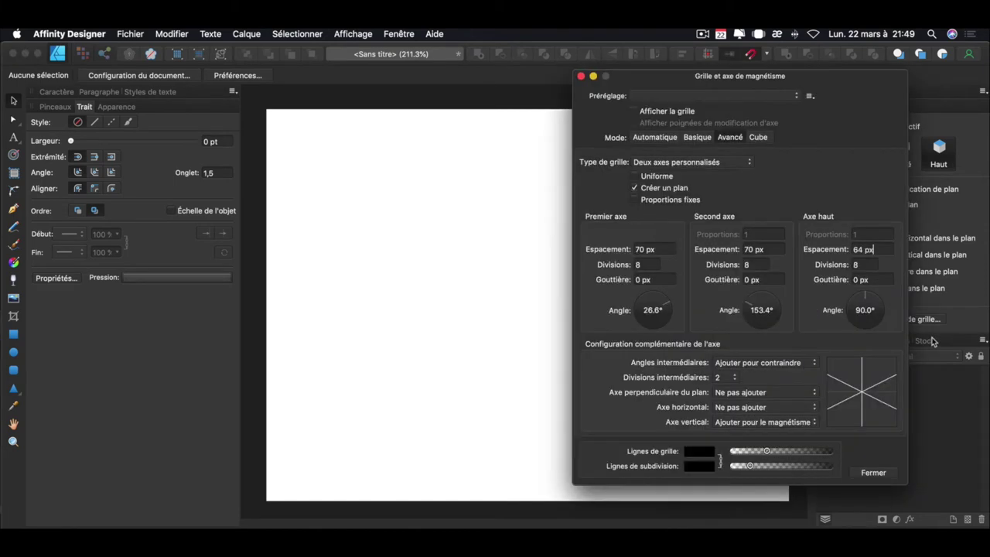
pyautogui.click(796, 97)
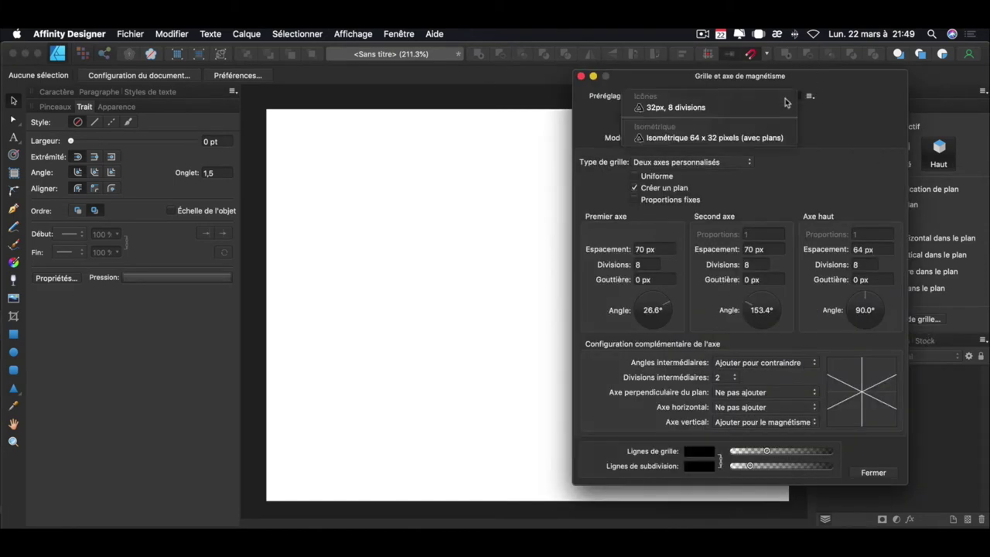
pyautogui.click(781, 139)
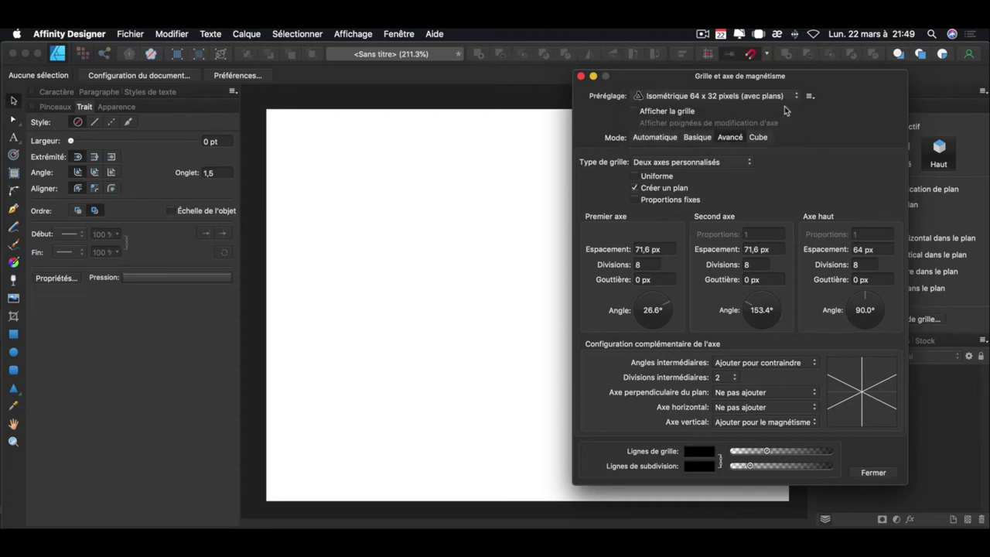
pyautogui.click(634, 112)
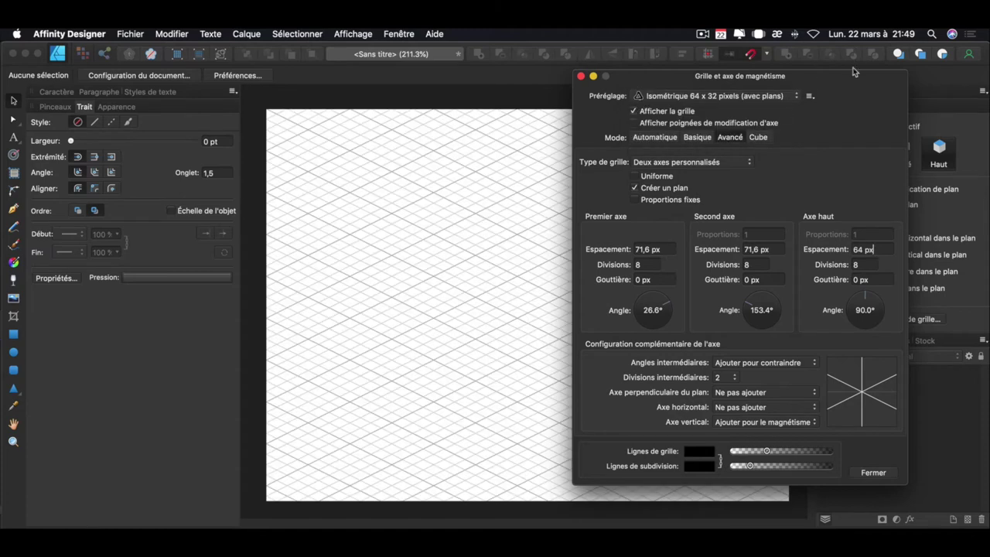
# Step: Set the isometric grid axis spacing to 70 px
pyautogui.click(648, 249)
pyautogui.write('6')
pyautogui.doubleClick(765, 249)
pyautogui.write('70')
pyautogui.press('Return')
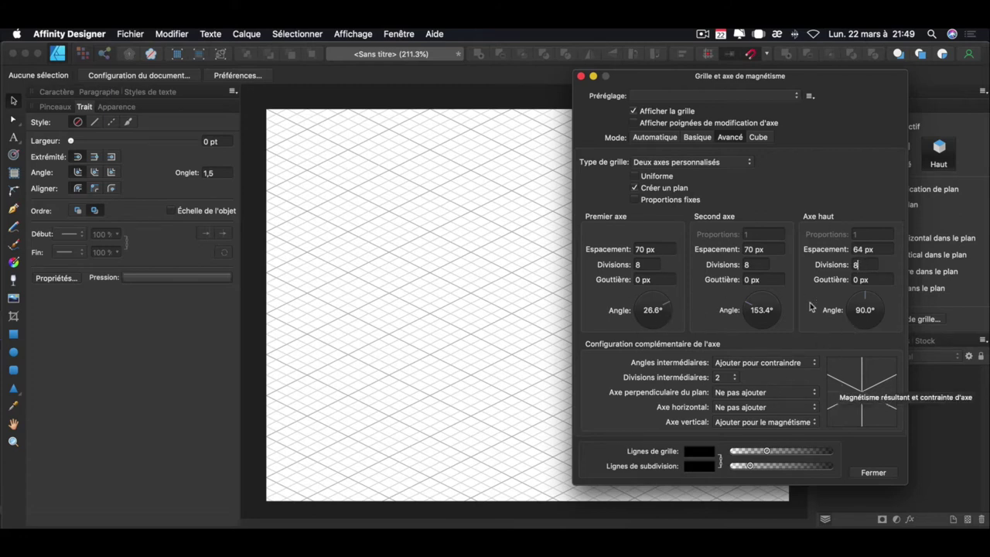
# Step: Make the grid lines black and close the grid settings
pyautogui.click(703, 453)
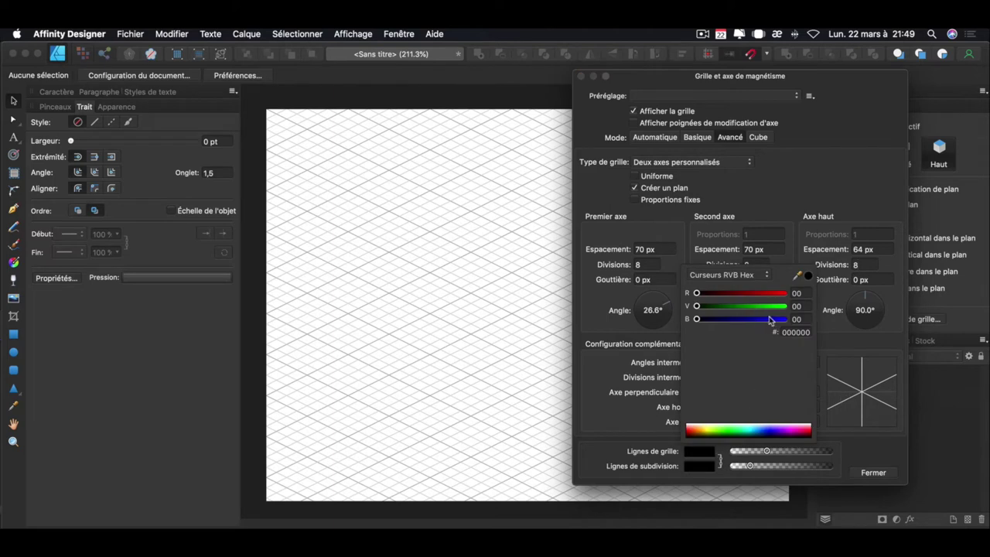
pyautogui.moveTo(777, 298); pyautogui.dragTo(798, 298)
pyautogui.moveTo(697, 307)
pyautogui.mouseDown()
pyautogui.moveTo(787, 307)
pyautogui.moveTo(719, 293)
pyautogui.mouseUp()
pyautogui.moveTo(787, 306); pyautogui.dragTo(715, 306)
pyautogui.click(734, 434)
pyautogui.click(893, 474)
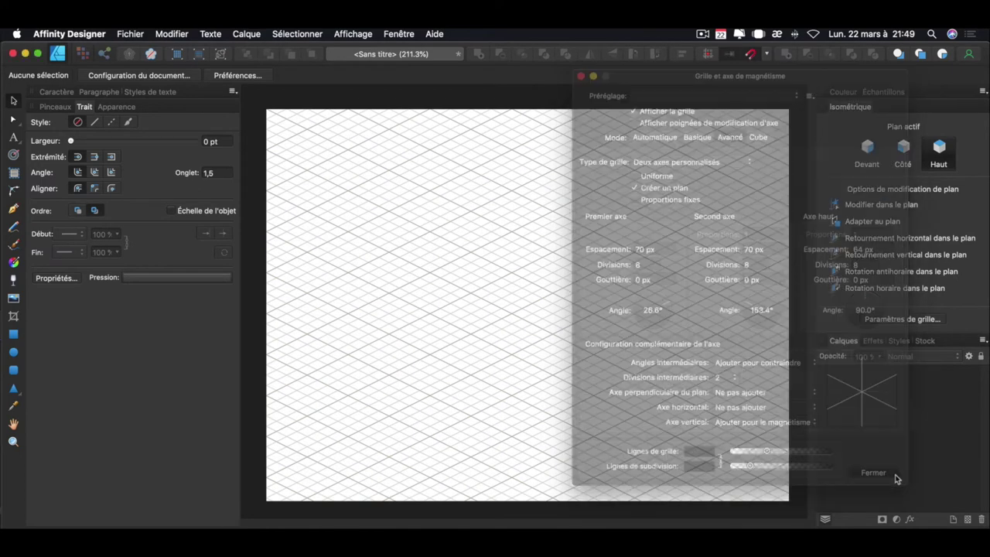
# Step: Zoom in on the grid and make the Devant (front) isometric plane active
pyautogui.press('z')
pyautogui.moveTo(519, 289)
pyautogui.mouseDown()
pyautogui.moveTo(619, 342)
pyautogui.moveTo(518, 360)
pyautogui.moveTo(610, 341)
pyautogui.moveTo(526, 321)
pyautogui.moveTo(530, 344)
pyautogui.mouseUp()
pyautogui.press('space')
pyautogui.press('v')
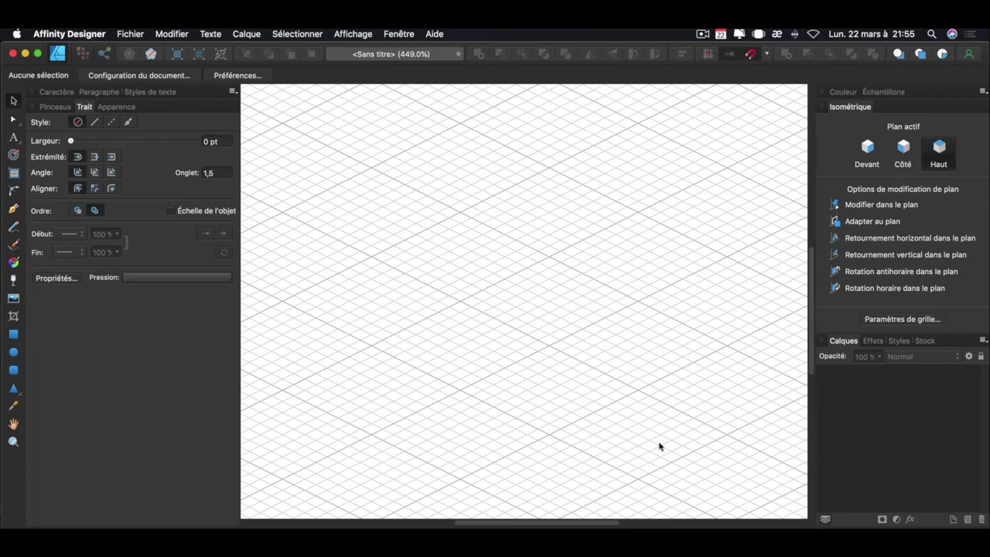
pyautogui.click(867, 147)
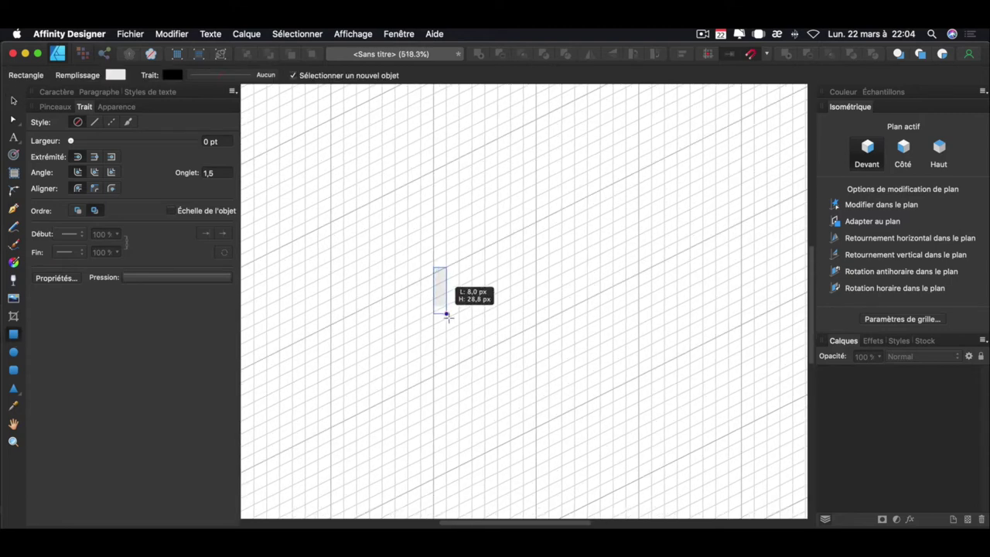
# Step: Draw a tall thin rectangle on the front plane near the page centre
pyautogui.moveTo(446, 310); pyautogui.dragTo(456, 349)
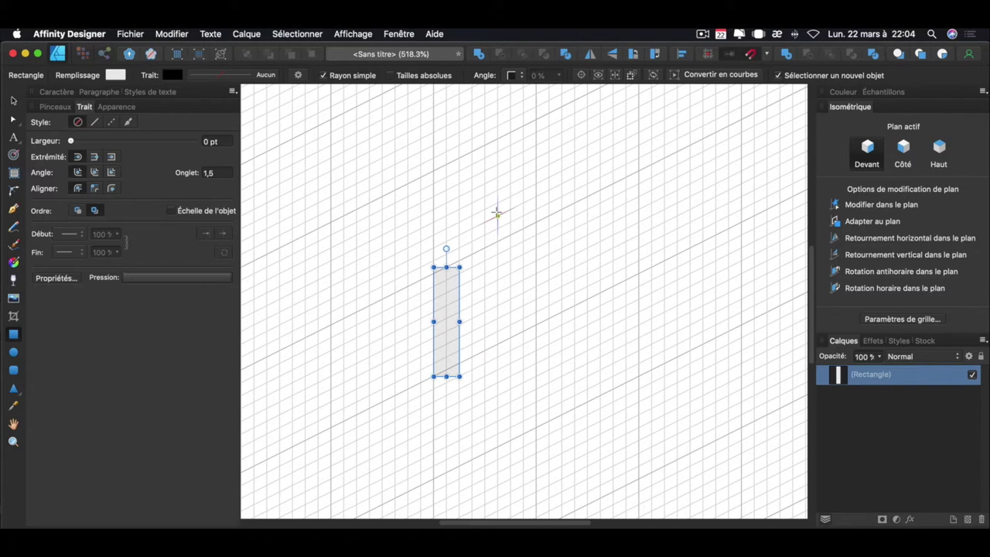
pyautogui.press('Delete')
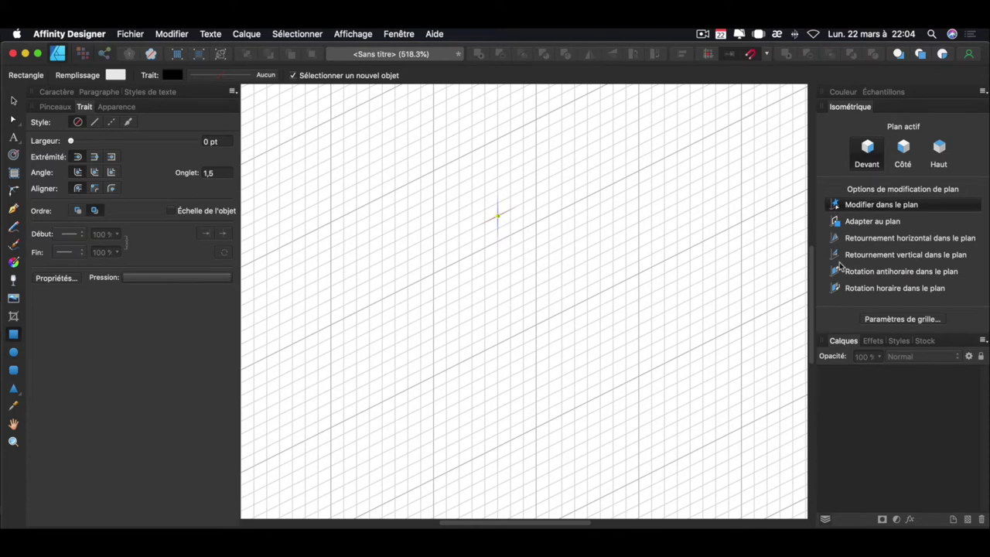
pyautogui.moveTo(447, 268)
pyautogui.mouseDown()
pyautogui.moveTo(455, 339)
pyautogui.moveTo(447, 319)
pyautogui.mouseUp()
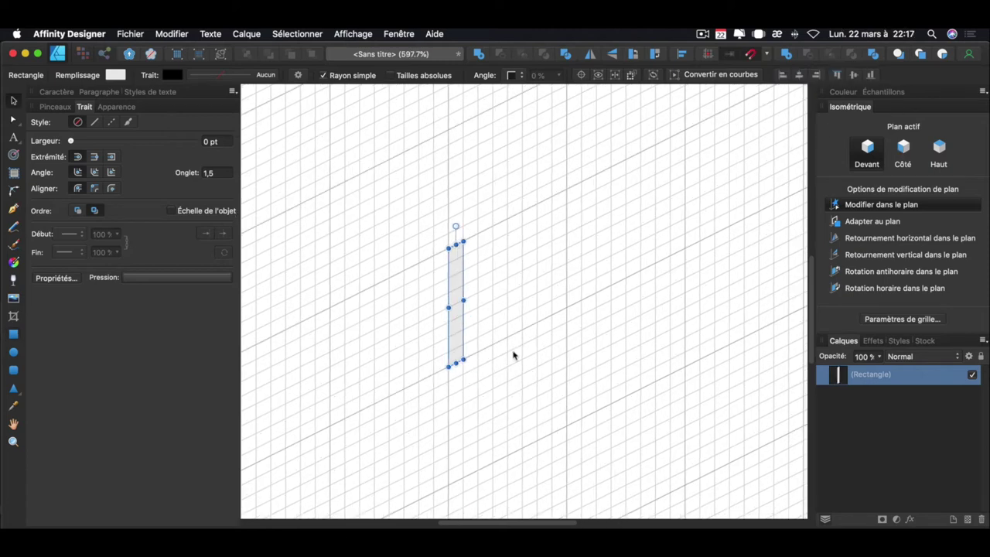
pyautogui.click(357, 35)
pyautogui.moveTo(354, 257)
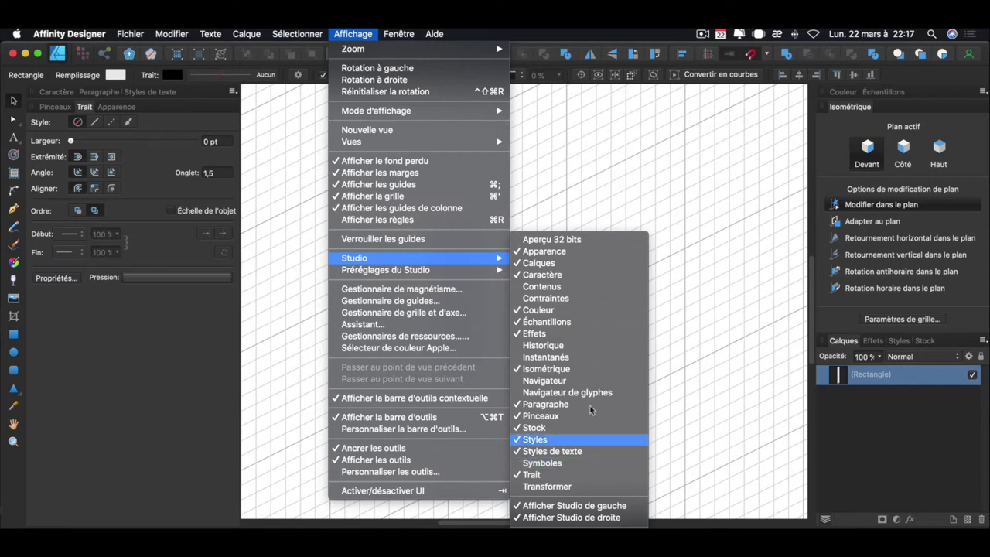
# Step: Remove the rectangle's stroke and give it a cyan-blue fill (RGB 26, 78, 96 %)
pyautogui.click(726, 216)
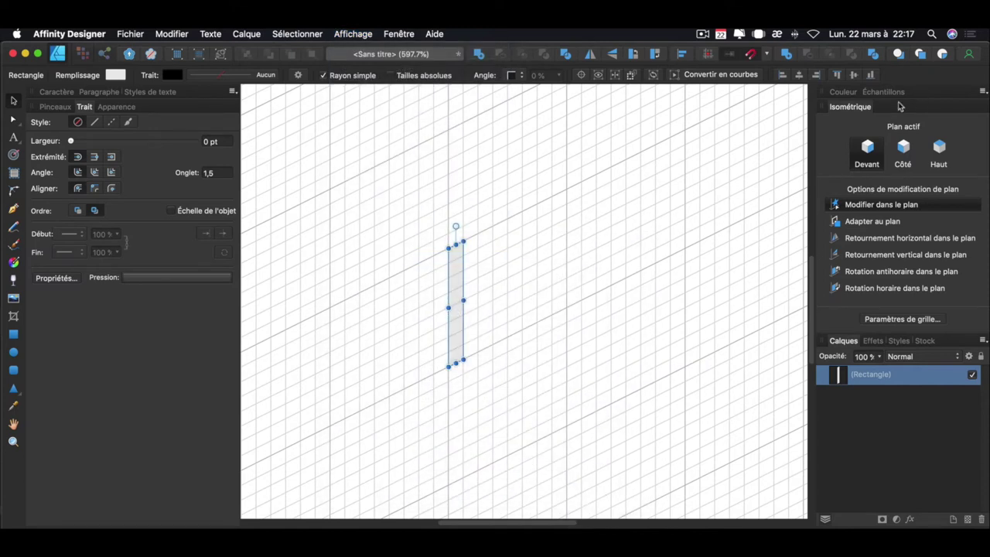
pyautogui.click(839, 93)
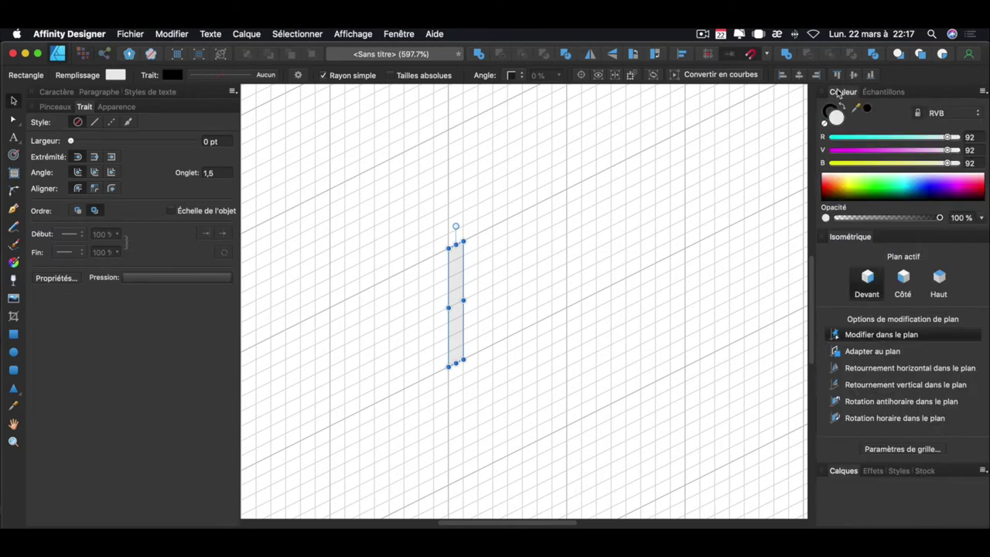
pyautogui.click(839, 92)
pyautogui.click(839, 96)
pyautogui.click(830, 111)
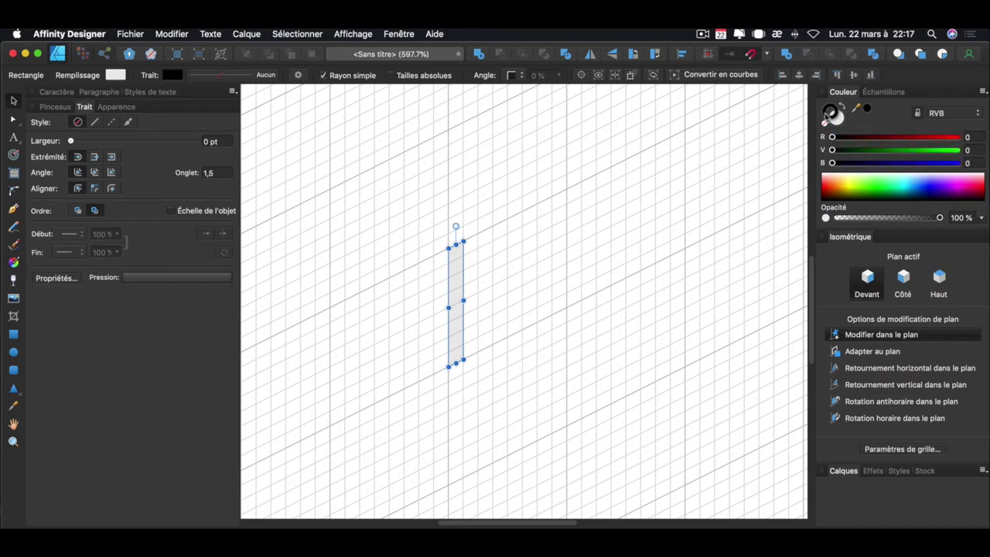
pyautogui.click(825, 124)
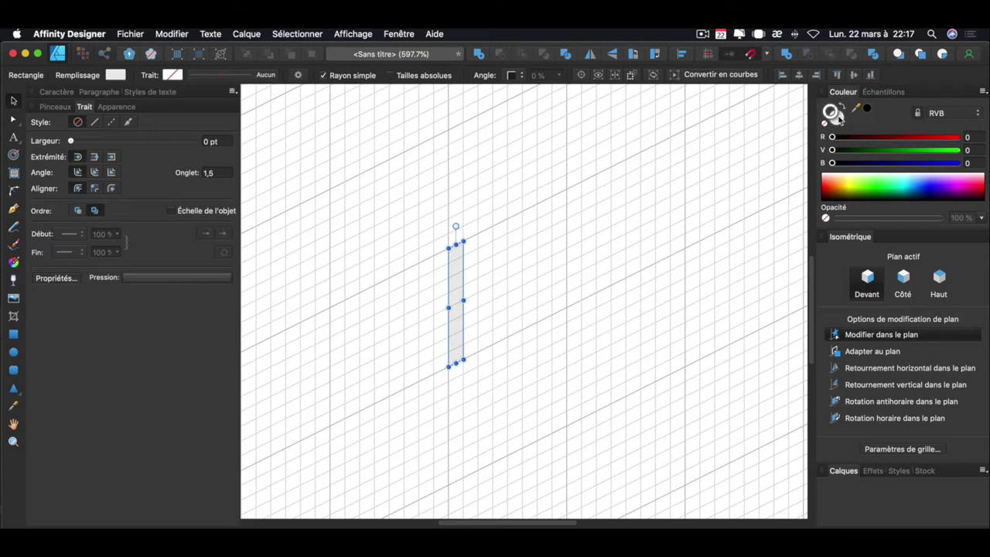
pyautogui.click(840, 117)
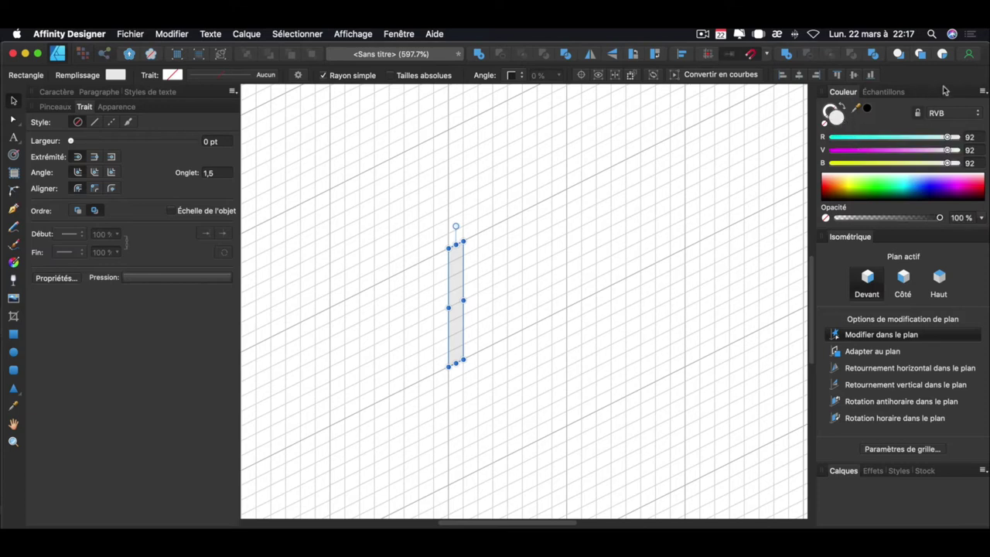
pyautogui.moveTo(950, 138)
pyautogui.mouseDown()
pyautogui.moveTo(918, 138)
pyautogui.moveTo(902, 151)
pyautogui.moveTo(953, 163)
pyautogui.mouseUp()
pyautogui.moveTo(892, 137); pyautogui.dragTo(865, 137)
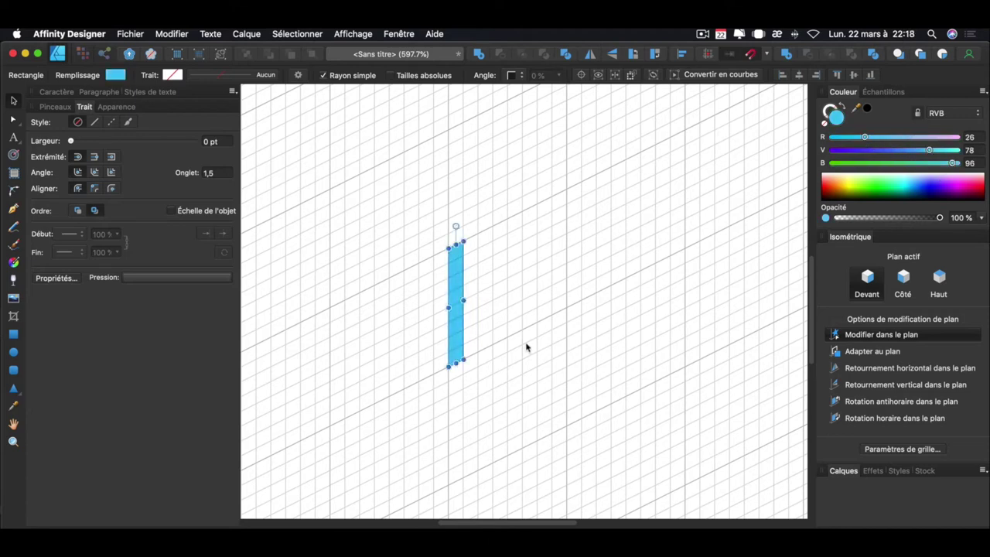
pyautogui.click(516, 249)
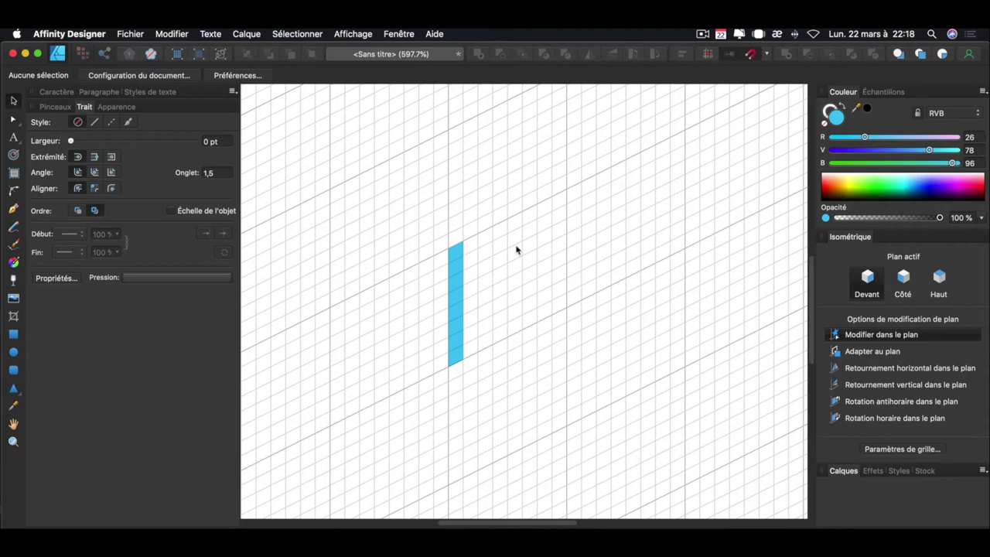
# Step: Draw the top and bottom bars of the letter C
pyautogui.hscroll(2, 517, 249)
pyautogui.click(13, 333)
pyautogui.moveTo(419, 230); pyautogui.dragTo(478, 219)
pyautogui.moveTo(420, 346)
pyautogui.mouseDown()
pyautogui.moveTo(489, 313)
pyautogui.moveTo(479, 317)
pyautogui.mouseUp()
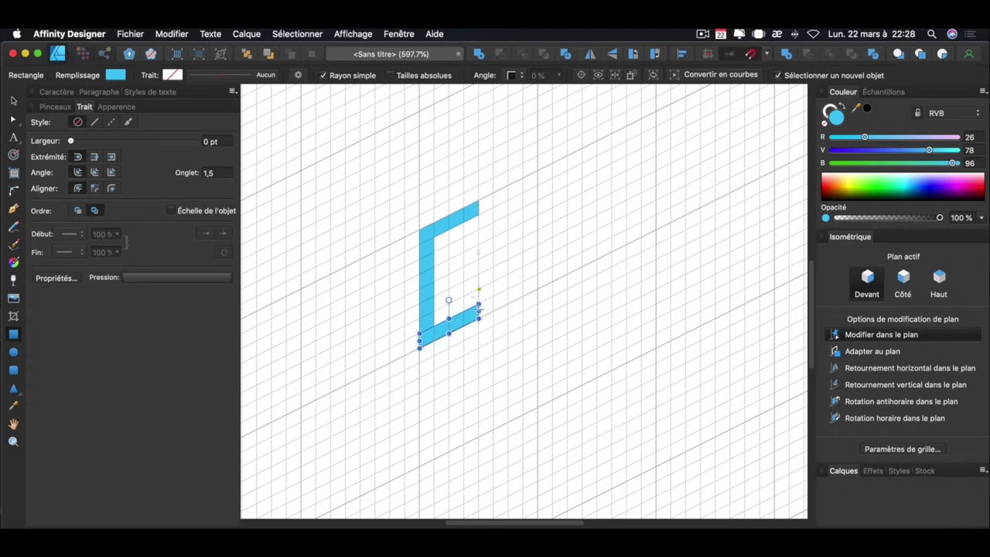
pyautogui.press('Escape')
pyautogui.moveTo(603, 250)
pyautogui.mouseDown()
pyautogui.moveTo(464, 287)
pyautogui.moveTo(532, 253)
pyautogui.mouseUp()
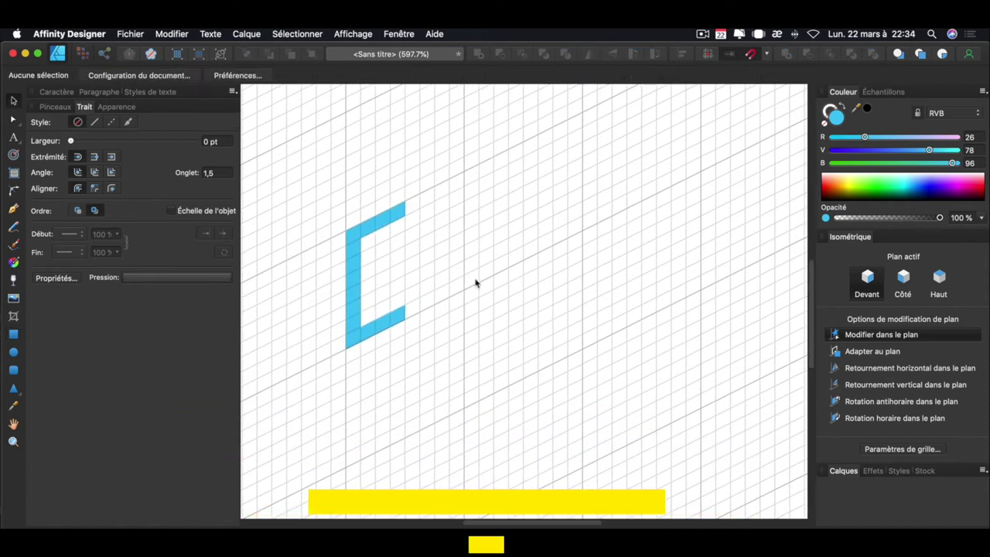
# Step: Draw the P's stem, top bar, and right and bottom bars beside the C
pyautogui.press('m')
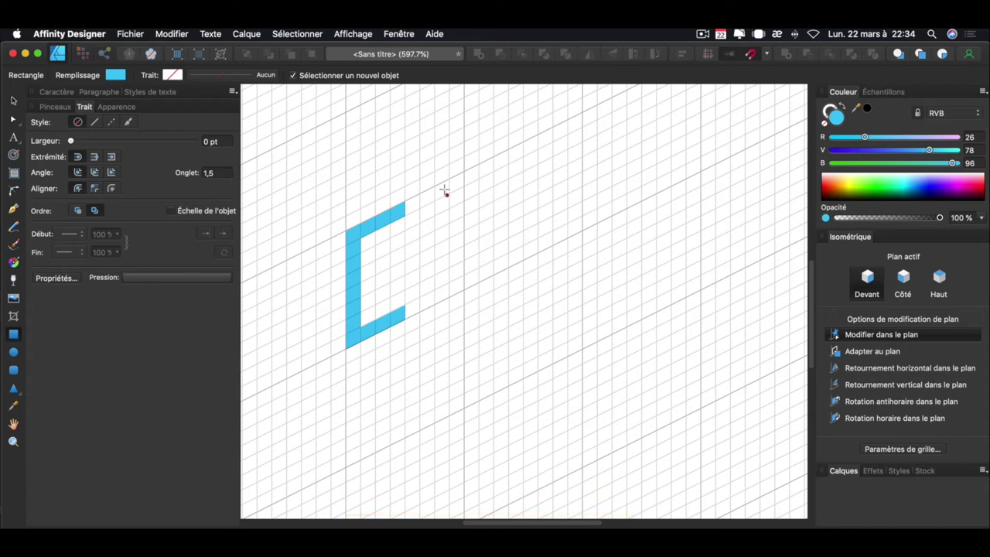
pyautogui.moveTo(435, 184); pyautogui.dragTo(447, 294)
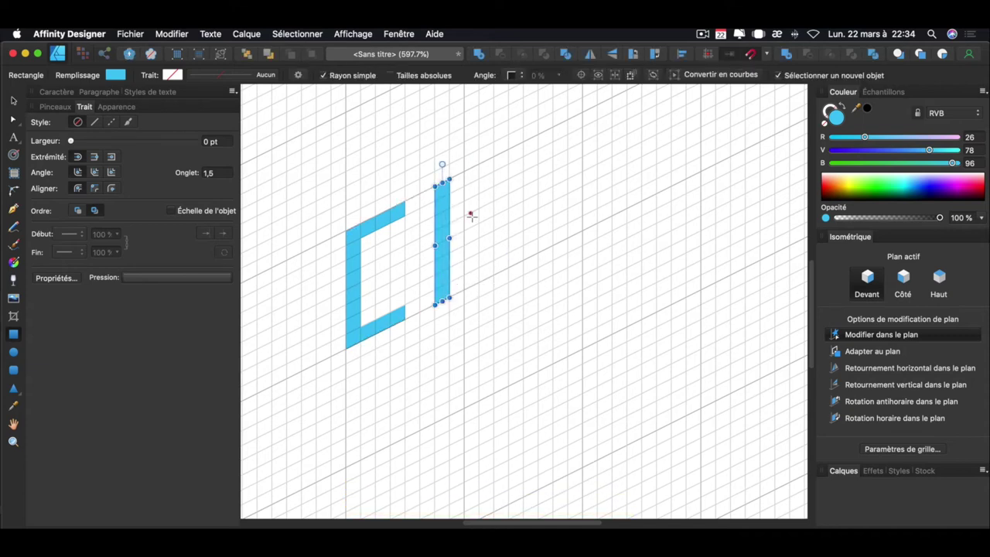
pyautogui.press('Escape')
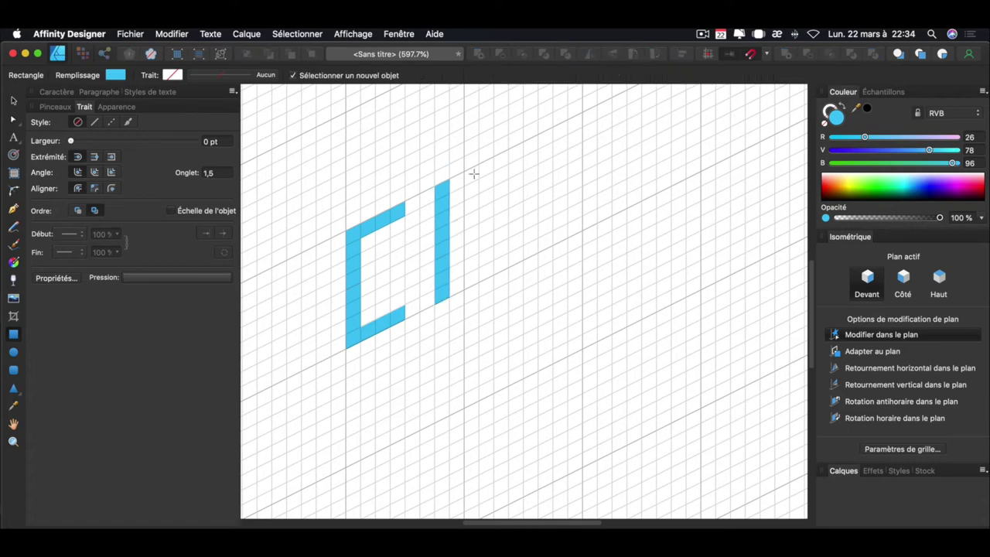
pyautogui.moveTo(435, 187); pyautogui.dragTo(493, 172)
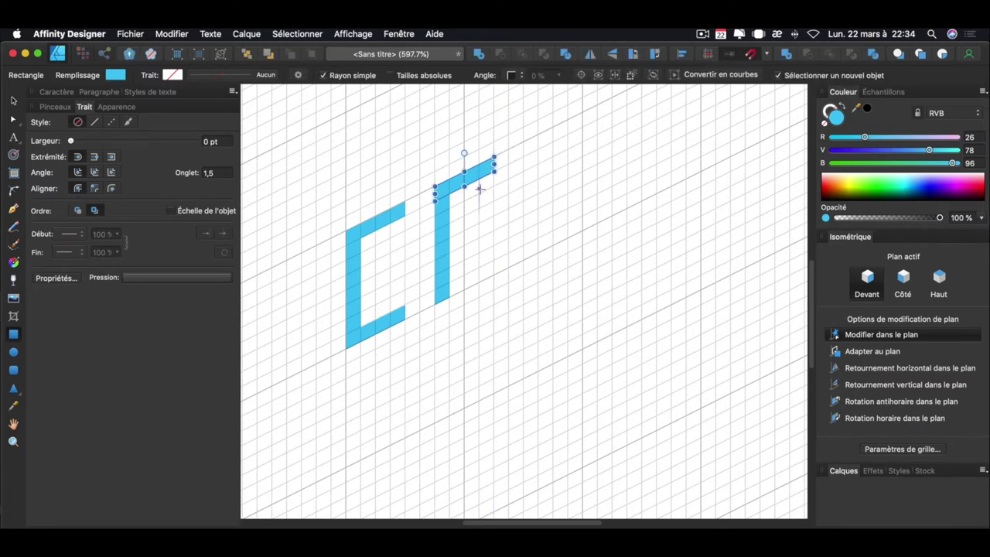
pyautogui.press('Escape')
pyautogui.moveTo(480, 179)
pyautogui.mouseDown()
pyautogui.moveTo(493, 232)
pyautogui.moveTo(480, 236)
pyautogui.mouseUp()
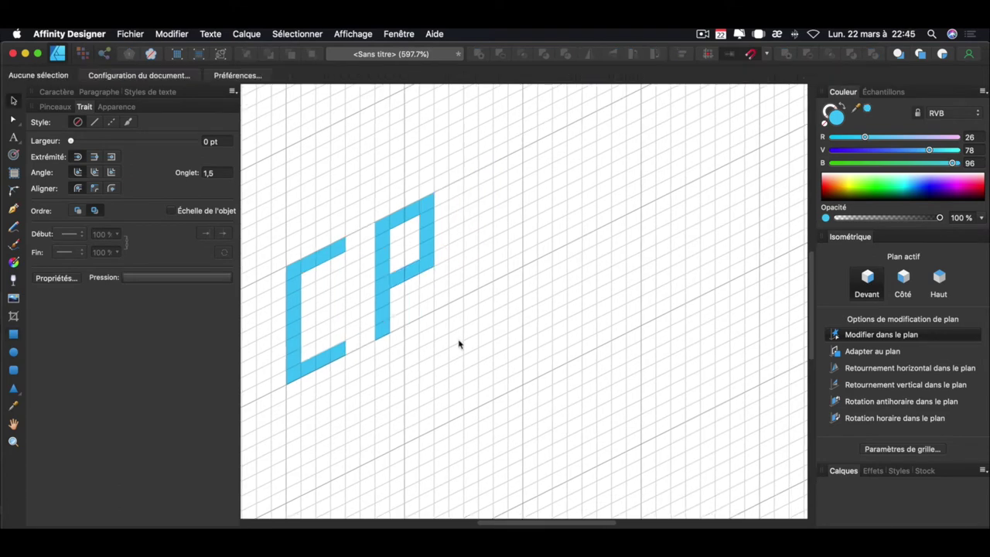
pyautogui.press('p')
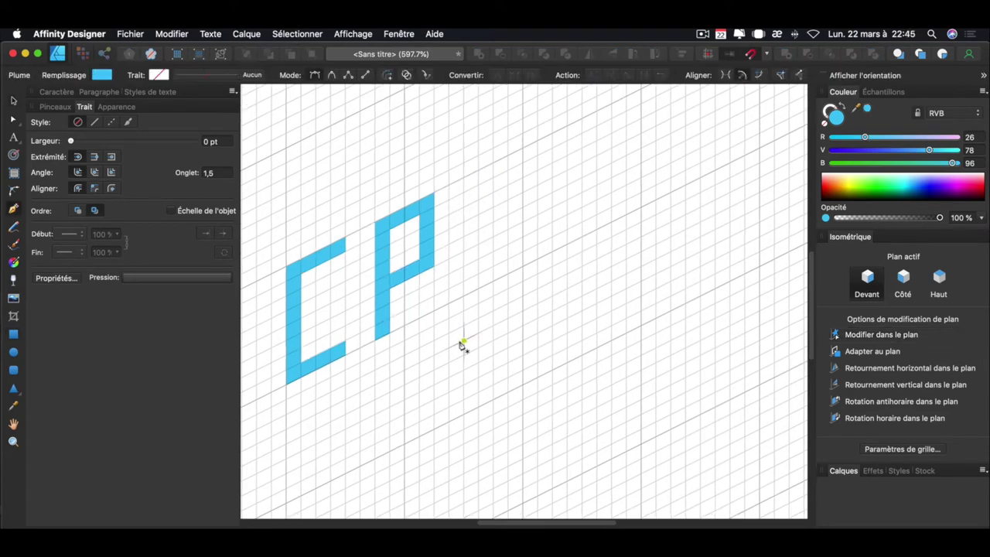
# Step: Pen-draw the R's diagonal leg from the P and fill it with the letters' blue
pyautogui.click(375, 281)
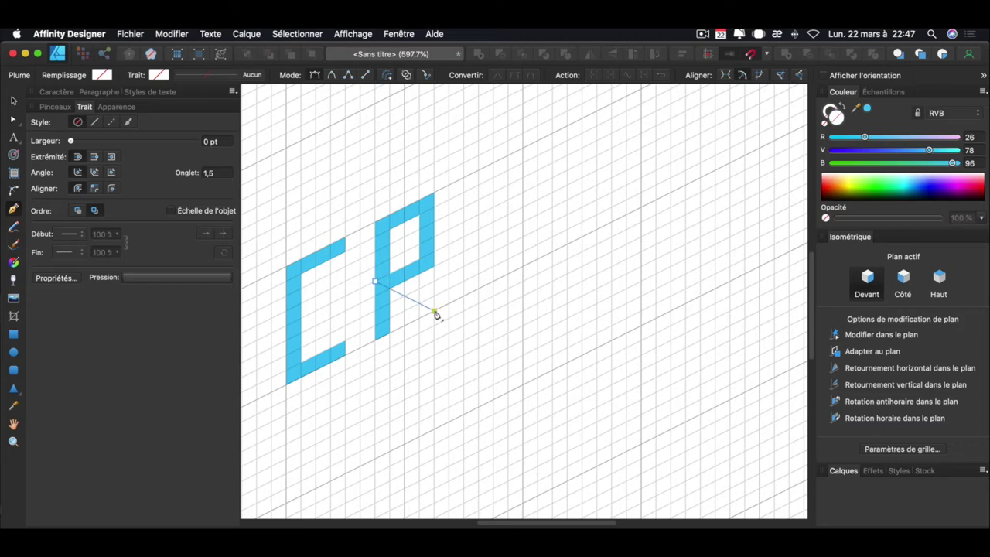
pyautogui.click(419, 317)
pyautogui.click(375, 295)
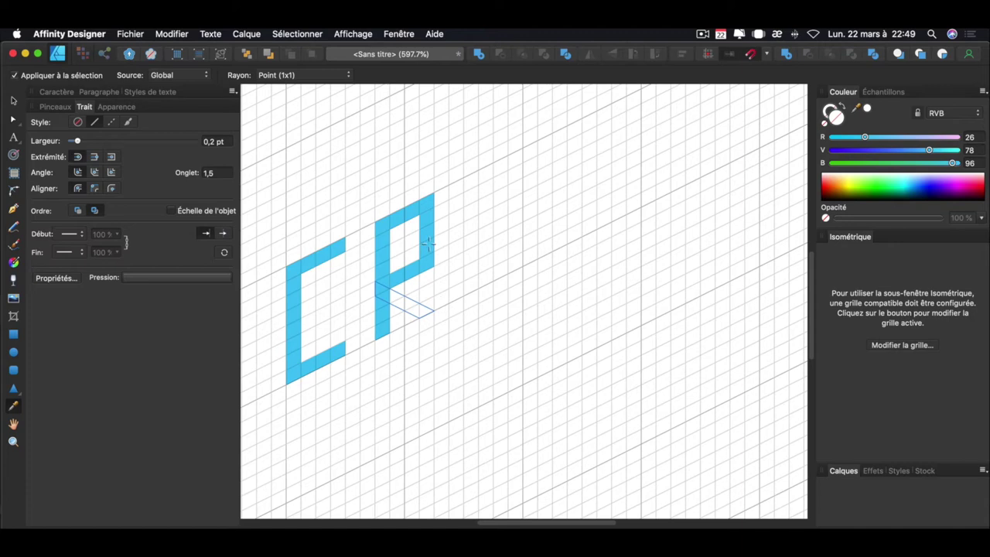
pyautogui.click(427, 245)
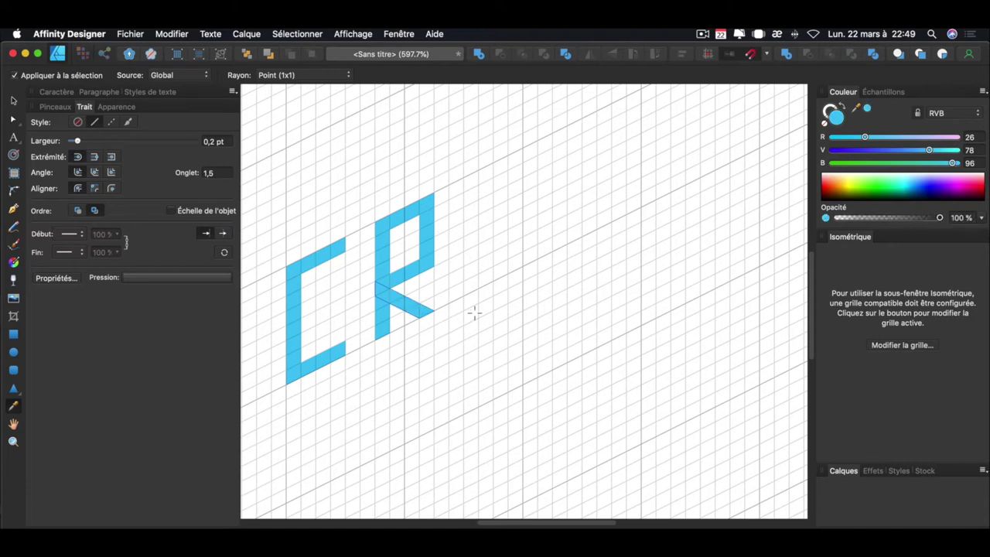
pyautogui.press('v')
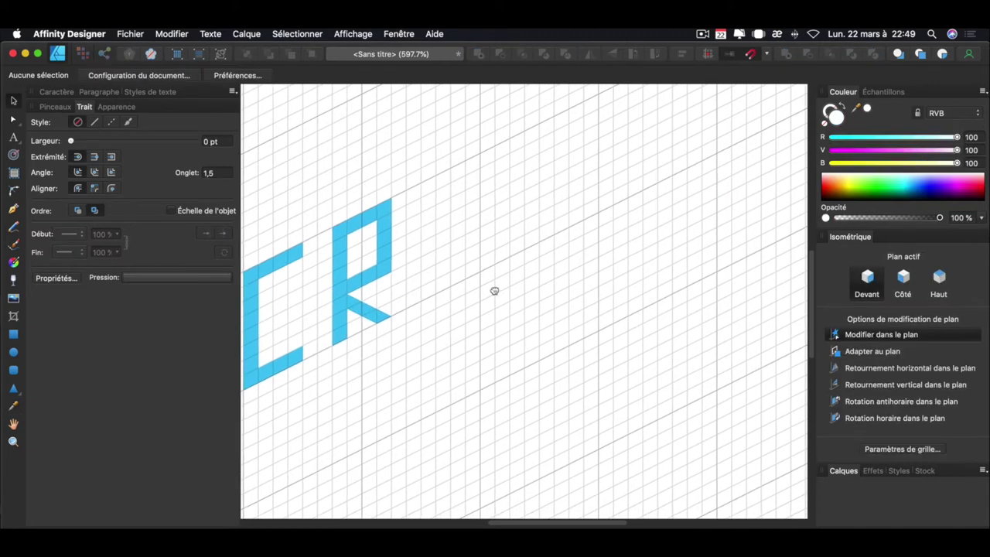
# Step: Sample the letters' blue and draw the E's stem, top, bottom and middle bars
pyautogui.press('m')
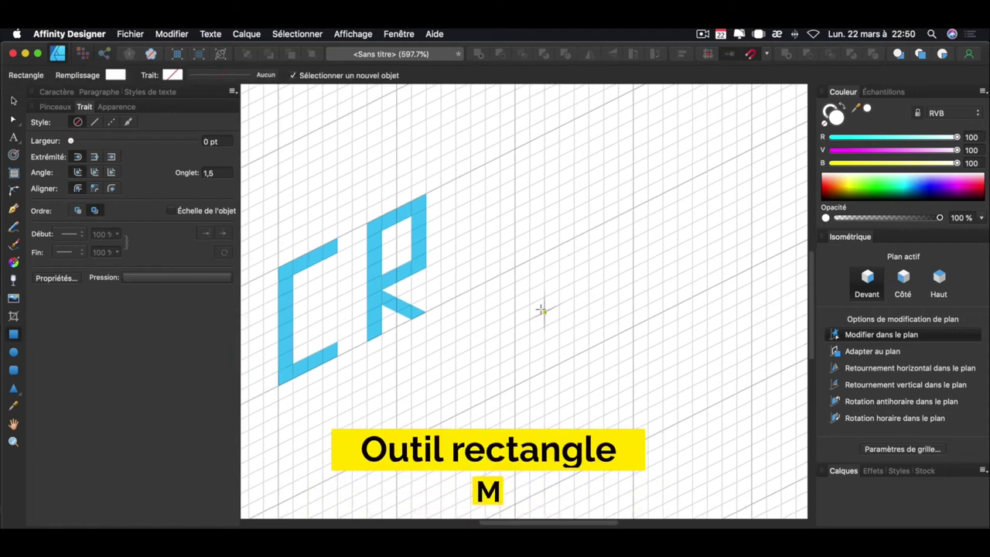
pyautogui.press('i')
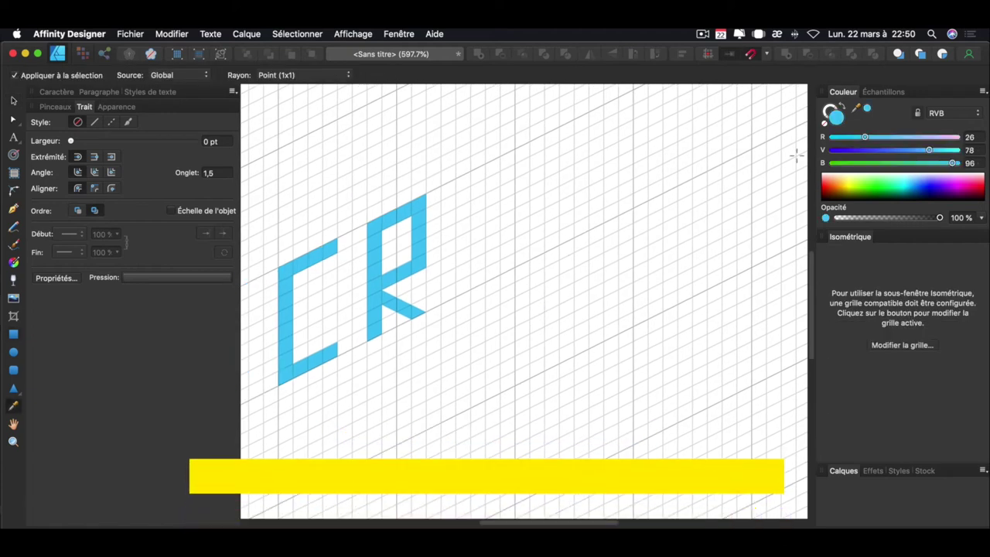
pyautogui.click(422, 271)
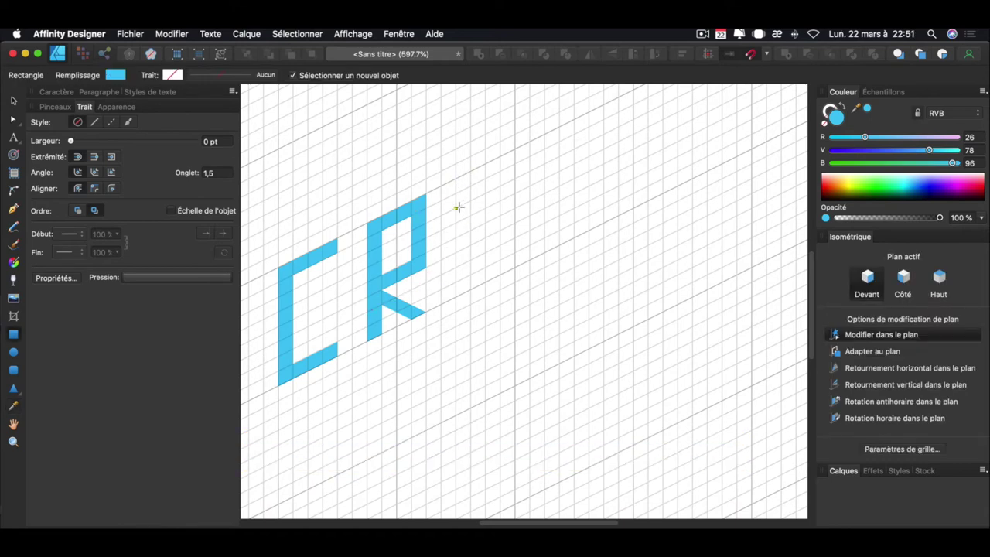
pyautogui.moveTo(456, 184); pyautogui.dragTo(472, 294)
pyautogui.moveTo(456, 184); pyautogui.dragTo(515, 151)
pyautogui.moveTo(456, 298); pyautogui.dragTo(515, 254)
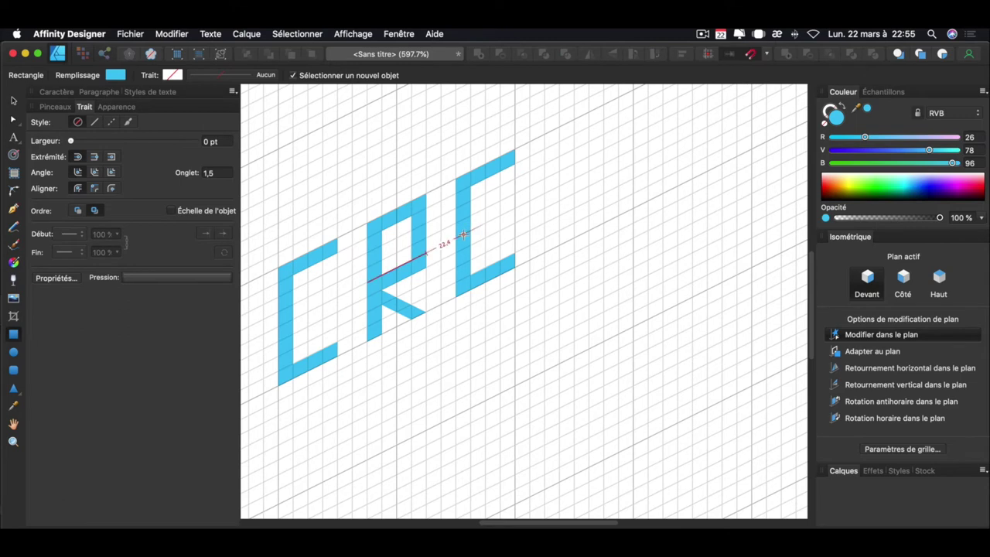
pyautogui.moveTo(463, 234)
pyautogui.mouseDown()
pyautogui.moveTo(515, 217)
pyautogui.moveTo(471, 226)
pyautogui.moveTo(495, 209)
pyautogui.mouseUp()
# Step: Shorten and reposition the E's middle bar
pyautogui.click(531, 281)
pyautogui.click(471, 228)
pyautogui.click(534, 248)
pyautogui.click(493, 213)
pyautogui.click(557, 208)
pyautogui.scroll(5, 557, 207)
pyautogui.hscroll(5, 574, 227)
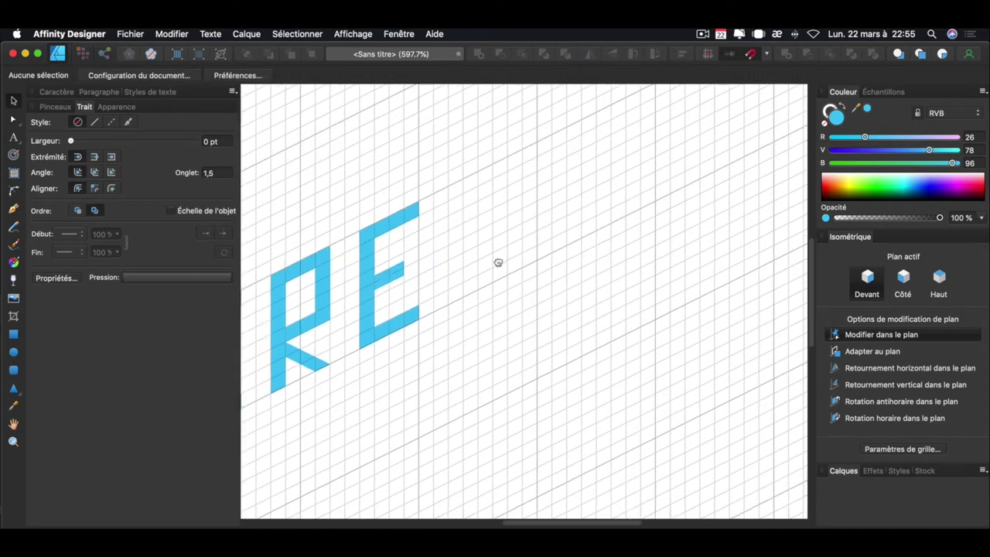
# Step: Draw the A's left stem
pyautogui.press('m')
pyautogui.moveTo(464, 322)
pyautogui.mouseDown()
pyautogui.moveTo(478, 200)
pyautogui.moveTo(487, 258)
pyautogui.mouseUp()
pyautogui.press('v')
pyautogui.scroll(2, 484, 253)
pyautogui.hscroll(5, 484, 252)
pyautogui.hscroll(2, 485, 253)
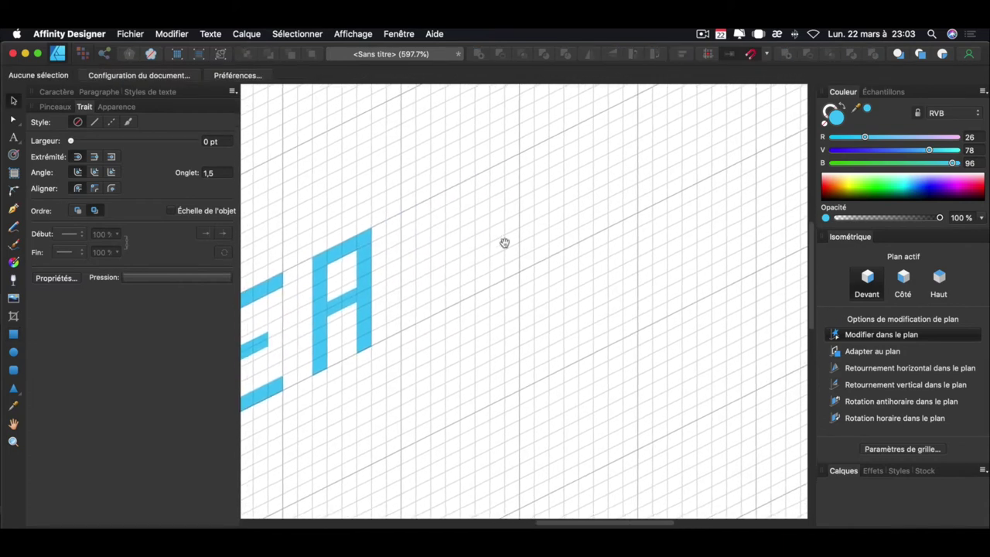
pyautogui.hscroll(-2, 504, 243)
# Step: Build the T from a tall stem and a top bar across it
pyautogui.press('m')
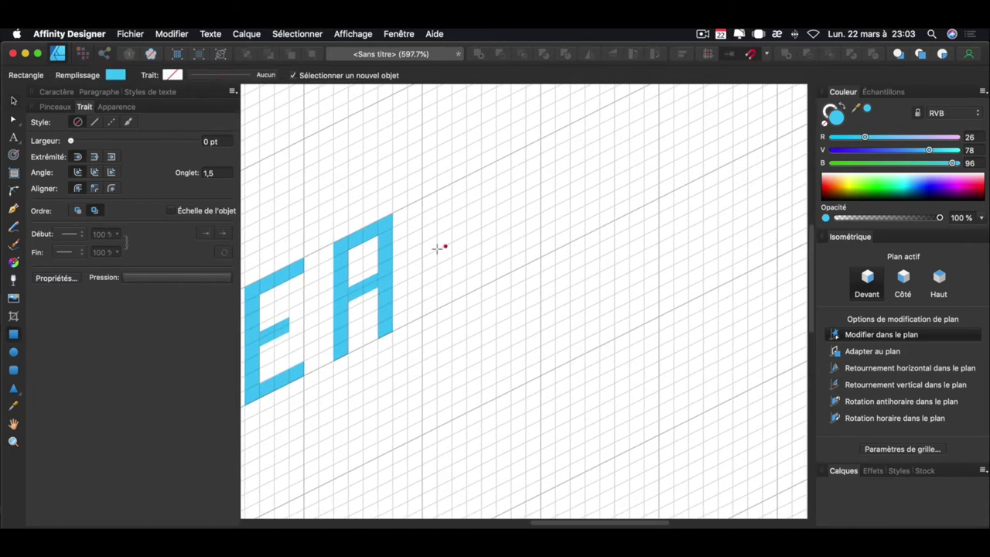
pyautogui.moveTo(422, 316); pyautogui.dragTo(437, 193)
pyautogui.moveTo(430, 251); pyautogui.dragTo(459, 236)
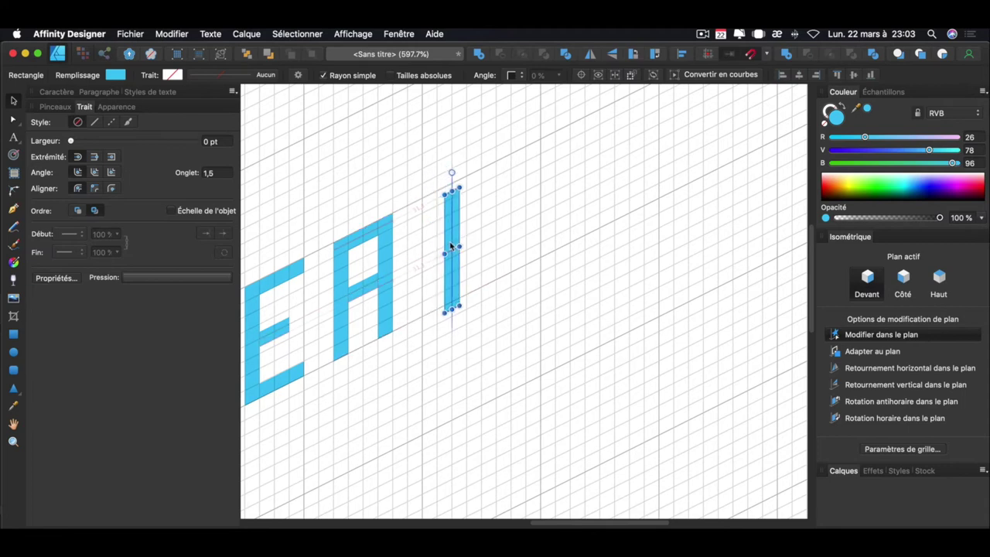
pyautogui.moveTo(496, 164); pyautogui.dragTo(423, 212)
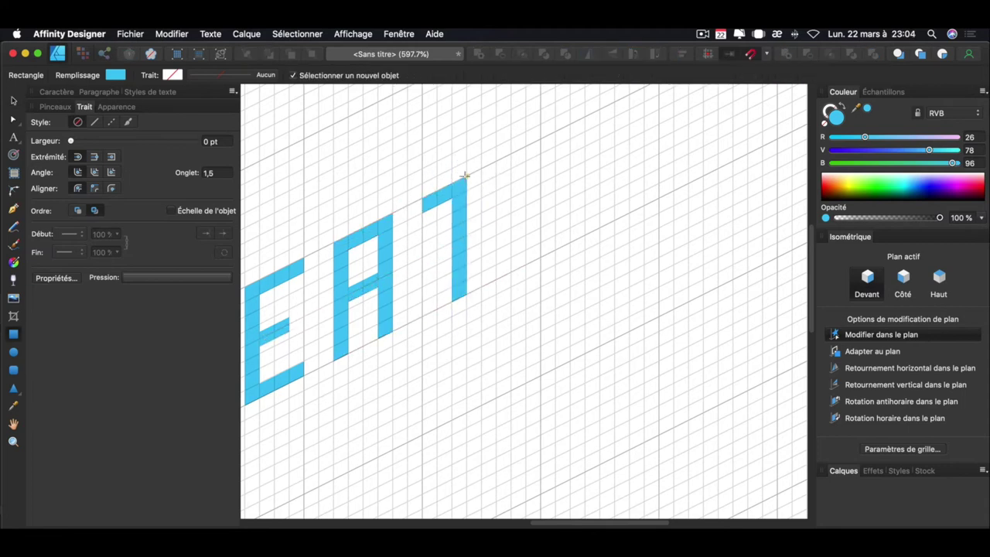
pyautogui.press('v')
pyautogui.click(508, 275)
pyautogui.moveTo(576, 228); pyautogui.dragTo(447, 273)
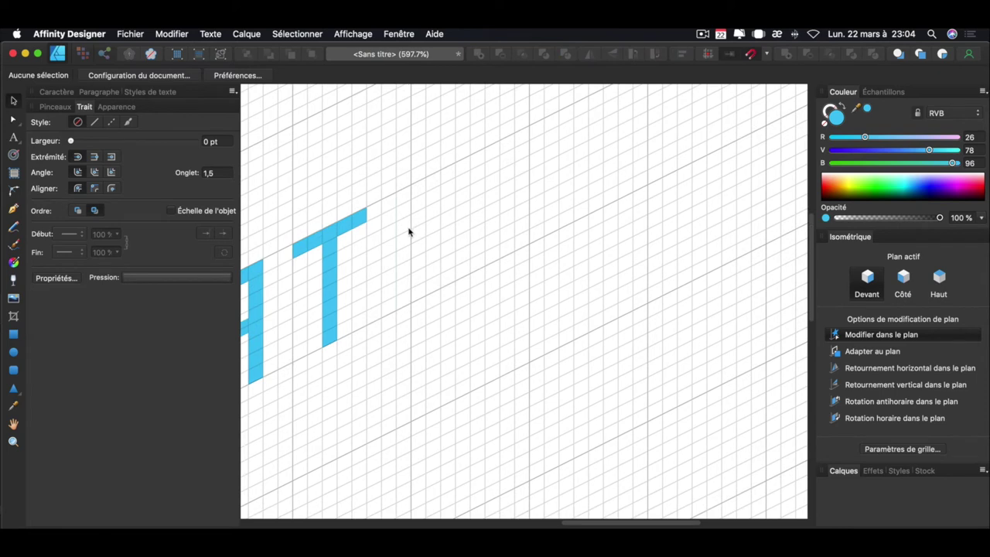
# Step: Draw the I with its dot and the F's stem, top and middle bars, then fit the page
pyautogui.press('m')
pyautogui.moveTo(397, 189); pyautogui.dragTo(410, 303)
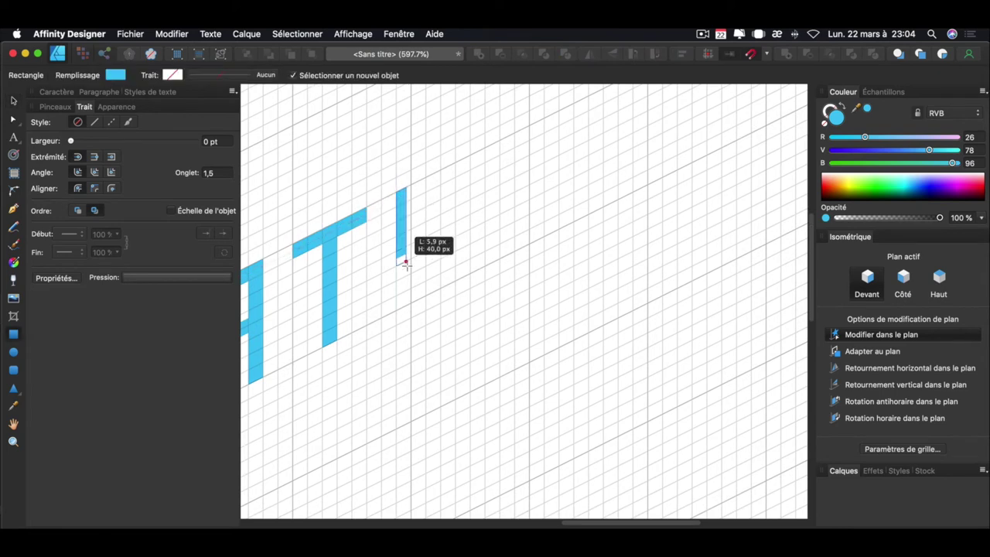
pyautogui.moveTo(398, 176); pyautogui.dragTo(411, 167)
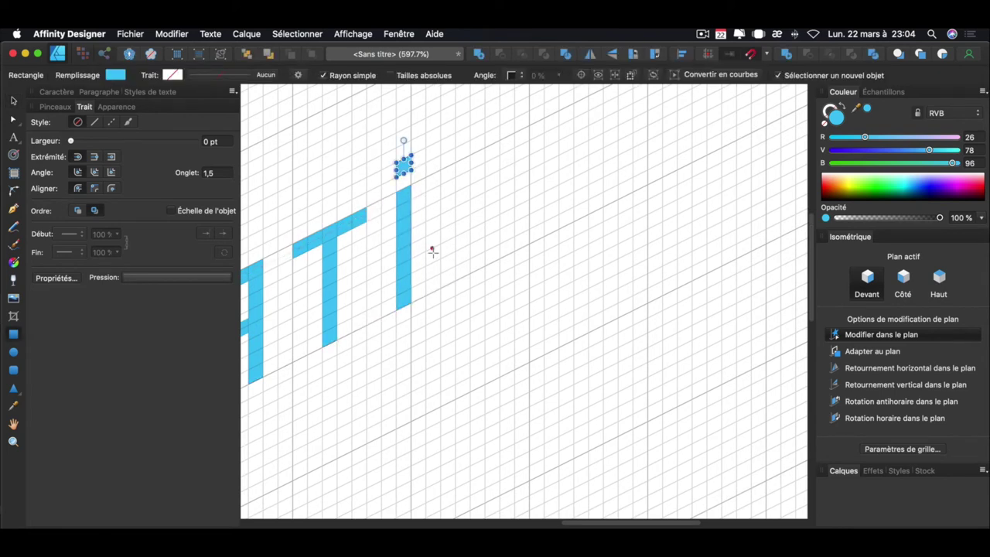
pyautogui.moveTo(482, 205); pyautogui.dragTo(439, 240)
pyautogui.moveTo(397, 200)
pyautogui.mouseDown()
pyautogui.moveTo(412, 308)
pyautogui.moveTo(457, 191)
pyautogui.mouseUp()
pyautogui.moveTo(427, 232)
pyautogui.mouseDown()
pyautogui.moveTo(412, 248)
pyautogui.moveTo(640, 197)
pyautogui.mouseUp()
pyautogui.press('super+0')
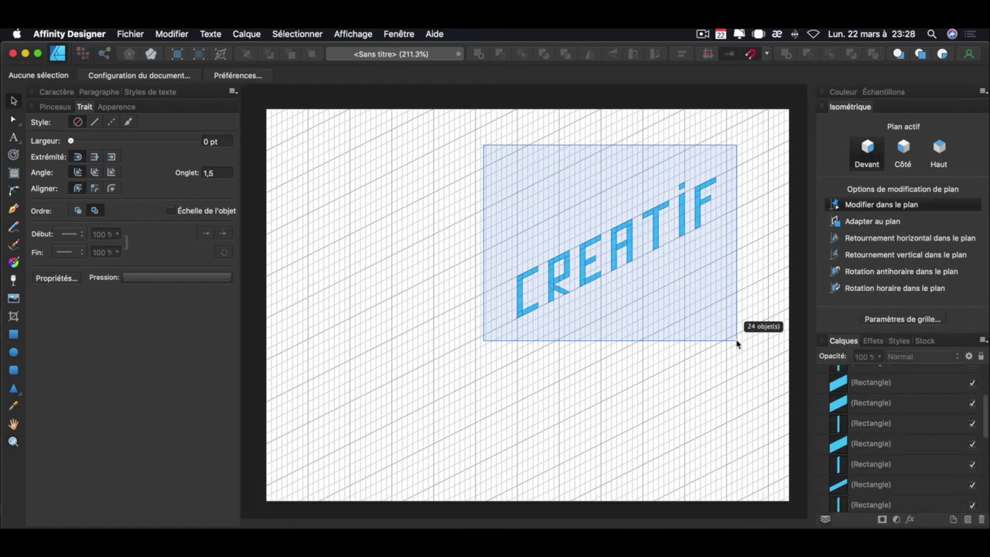
# Step: Move all 24 CREATIF letter pieces toward the page centre, then zoom in on the word
pyautogui.moveTo(586, 223); pyautogui.dragTo(743, 351)
pyautogui.moveTo(700, 217); pyautogui.dragTo(611, 258)
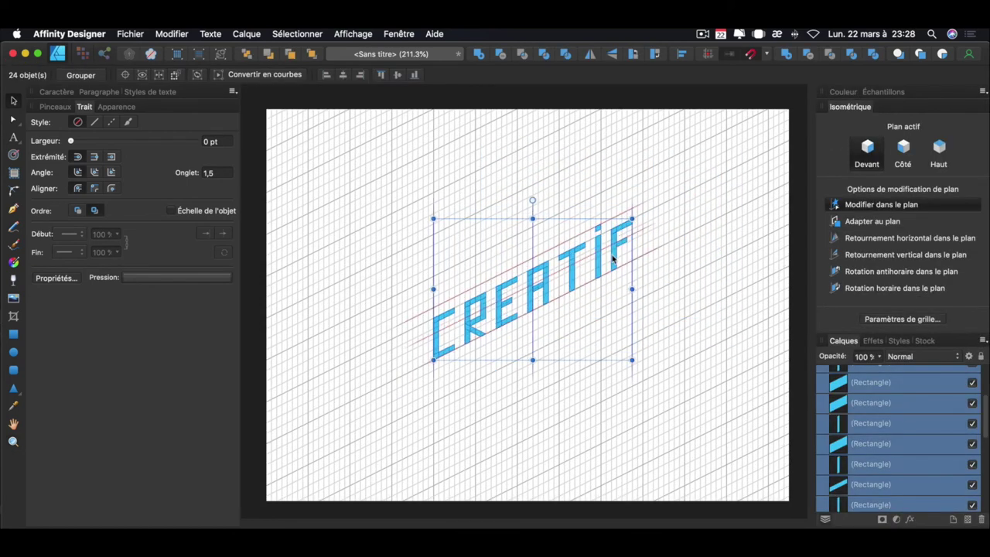
pyautogui.click(617, 364)
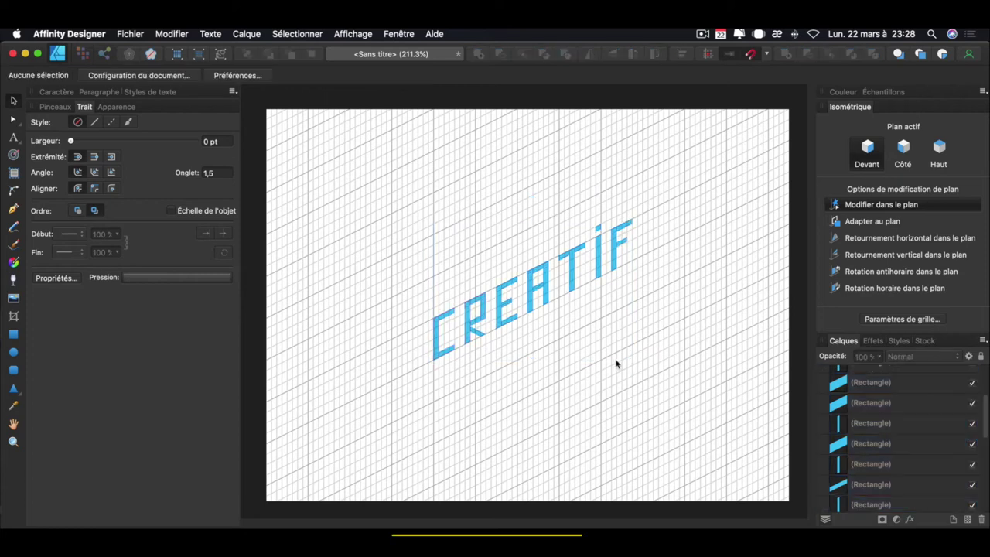
pyautogui.press('z')
pyautogui.moveTo(555, 345); pyautogui.dragTo(612, 383)
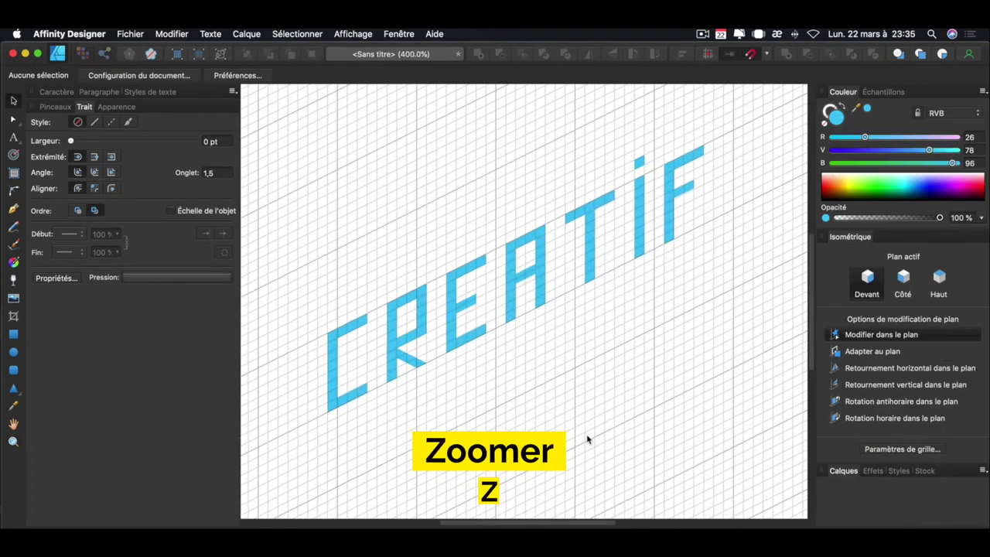
# Step: Darken the fill blue and add a full-height dark side face to the C's stem
pyautogui.moveTo(929, 150); pyautogui.dragTo(892, 150)
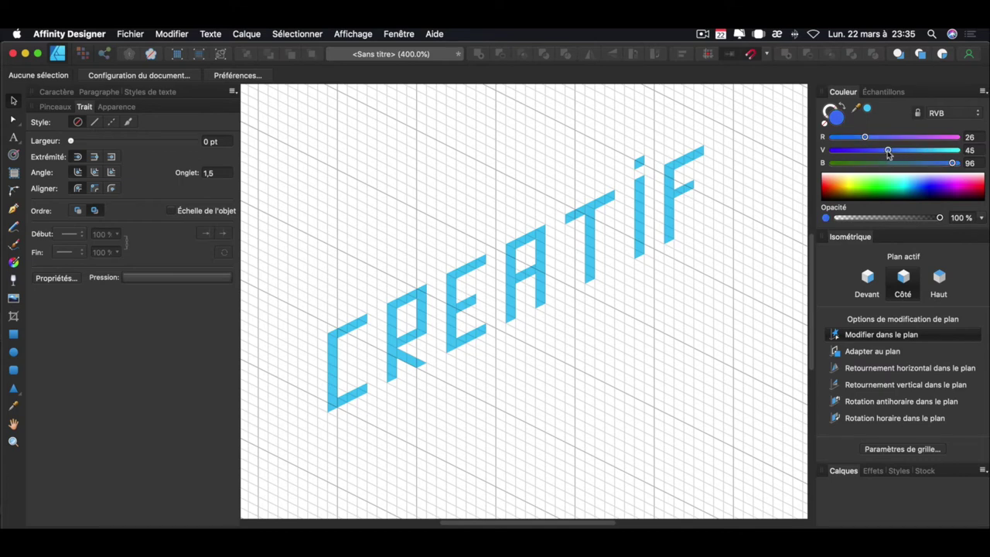
pyautogui.press('z')
pyautogui.moveTo(325, 364); pyautogui.dragTo(536, 341)
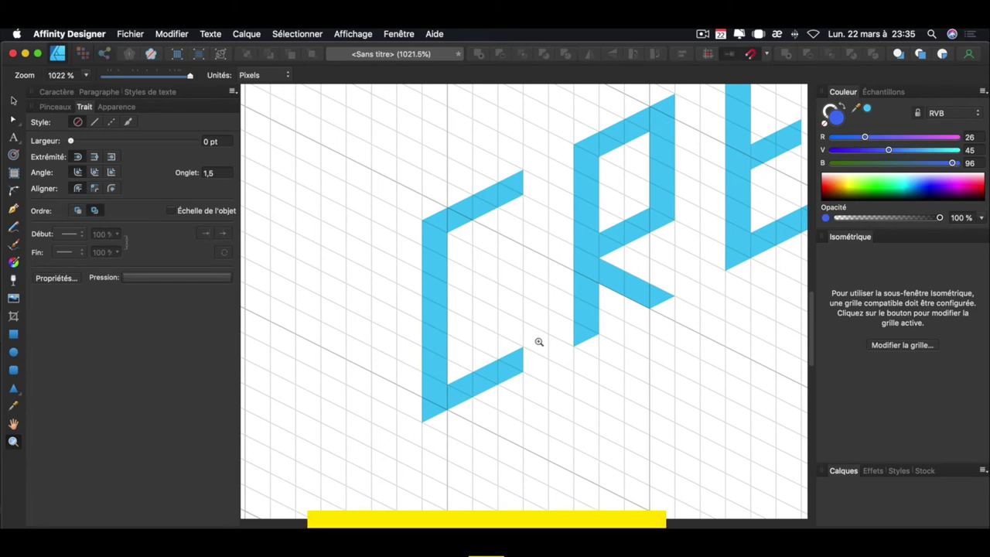
pyautogui.press('m')
pyautogui.moveTo(397, 359); pyautogui.dragTo(422, 416)
pyautogui.moveTo(411, 349); pyautogui.dragTo(409, 210)
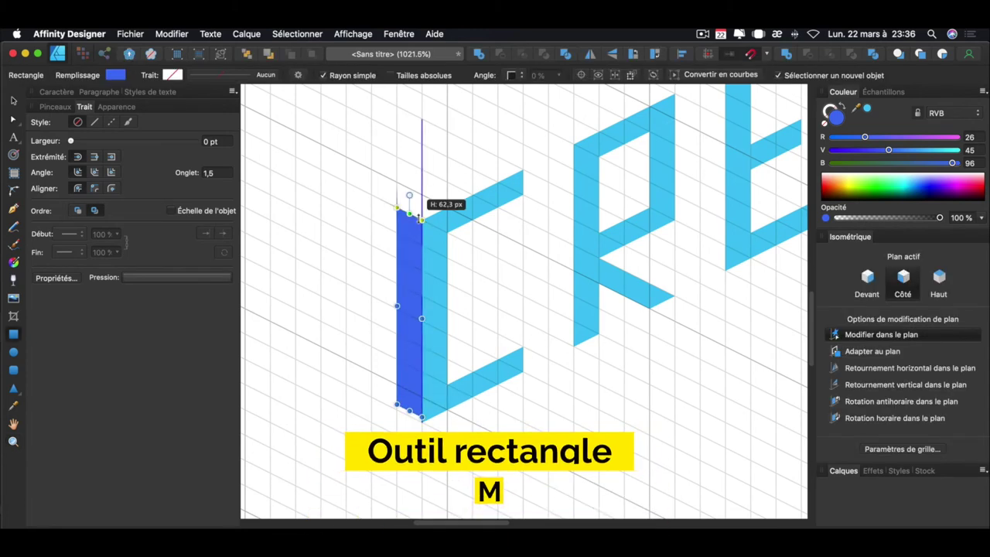
# Step: Add dark blue side faces to the R, T, I and F stems
pyautogui.moveTo(549, 137)
pyautogui.mouseDown()
pyautogui.moveTo(579, 232)
pyautogui.moveTo(578, 344)
pyautogui.mouseUp()
pyautogui.hscroll(10, 510, 271)
pyautogui.moveTo(504, 225); pyautogui.dragTo(529, 413)
pyautogui.moveTo(629, 137); pyautogui.dragTo(655, 347)
pyautogui.hscroll(5, 570, 173)
pyautogui.moveTo(570, 173); pyautogui.dragTo(596, 387)
pyautogui.hscroll(-5, 720, 273)
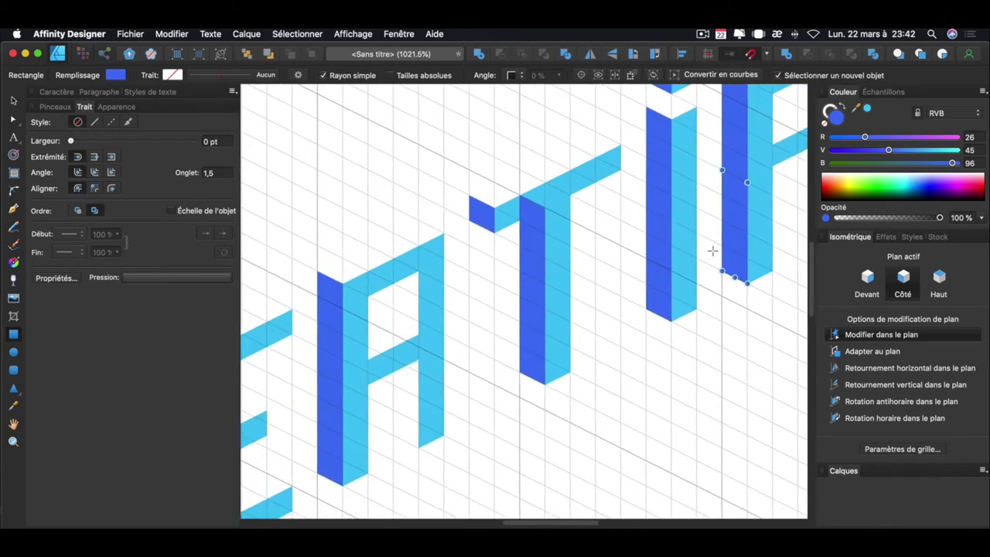
# Step: Rename the T's light-blue face layer to 'Rectangle T (clair)'
pyautogui.press('v')
pyautogui.click(541, 277)
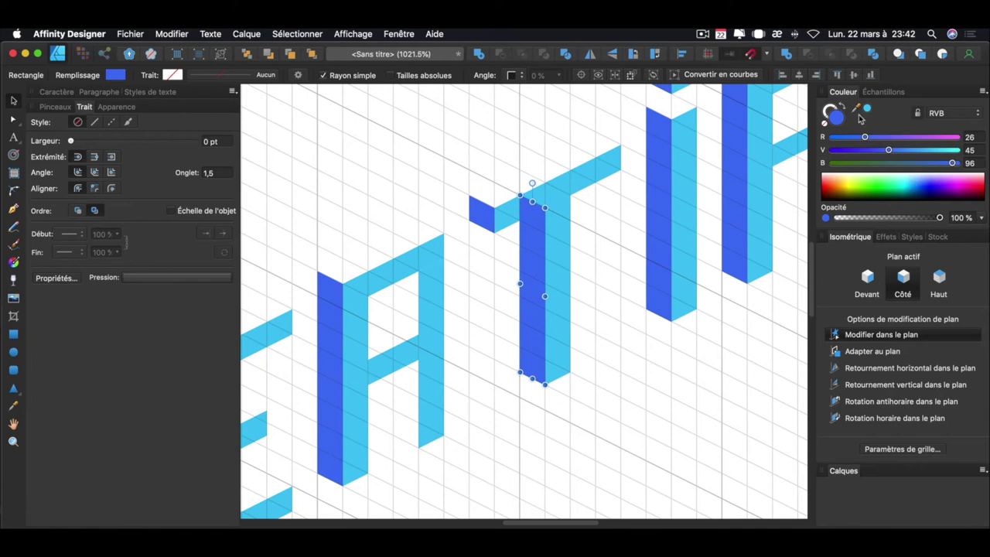
pyautogui.click(857, 237)
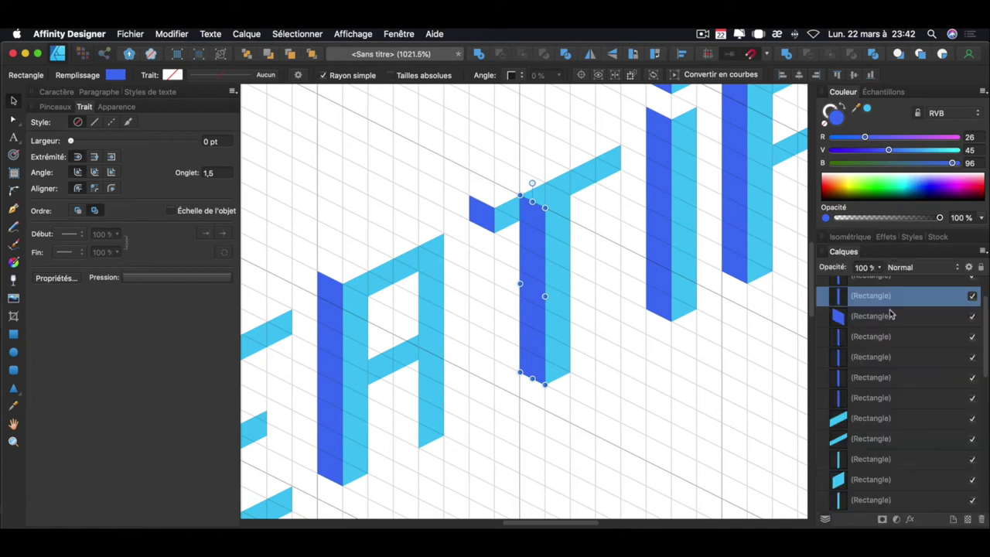
pyautogui.click(563, 261)
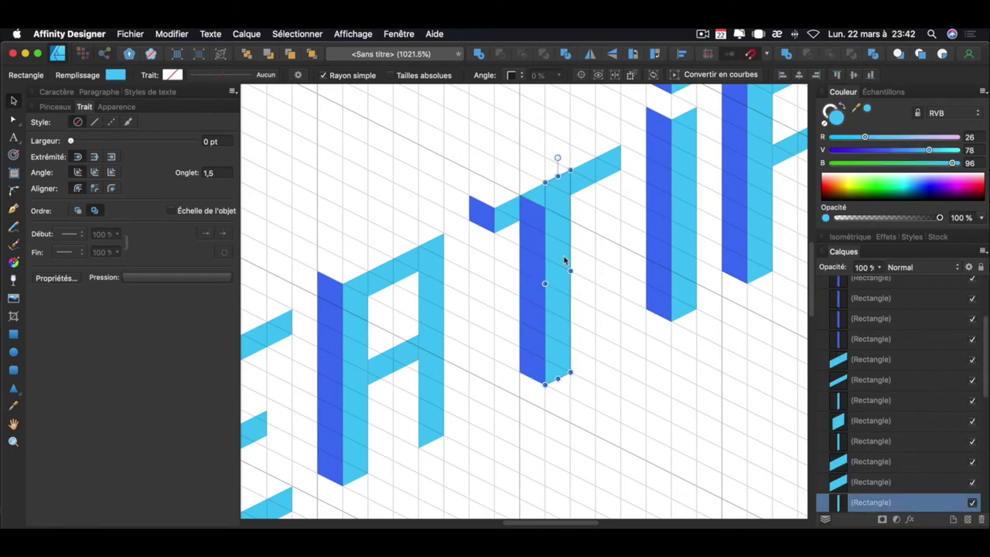
pyautogui.doubleClick(871, 502)
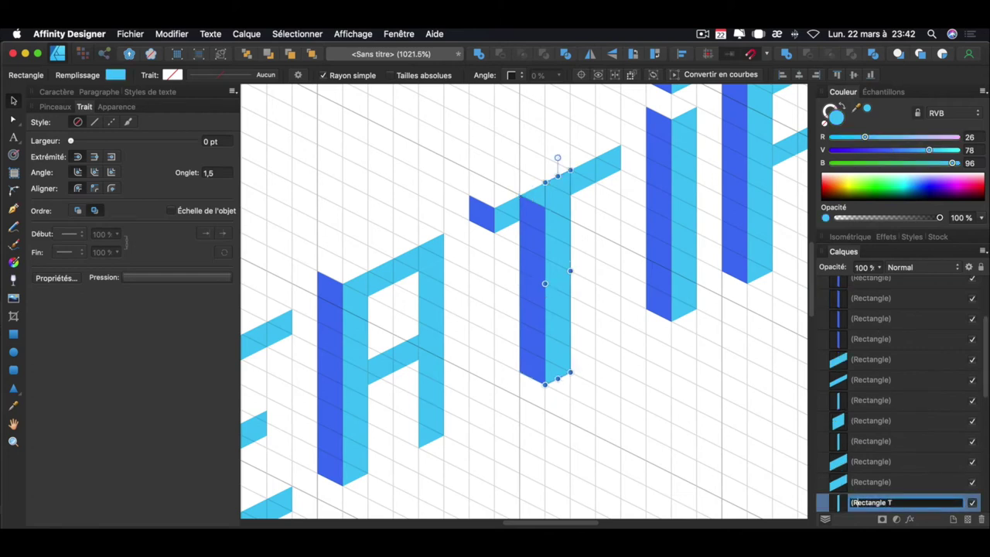
pyautogui.press('BackSpace')
pyautogui.write('(clair)')
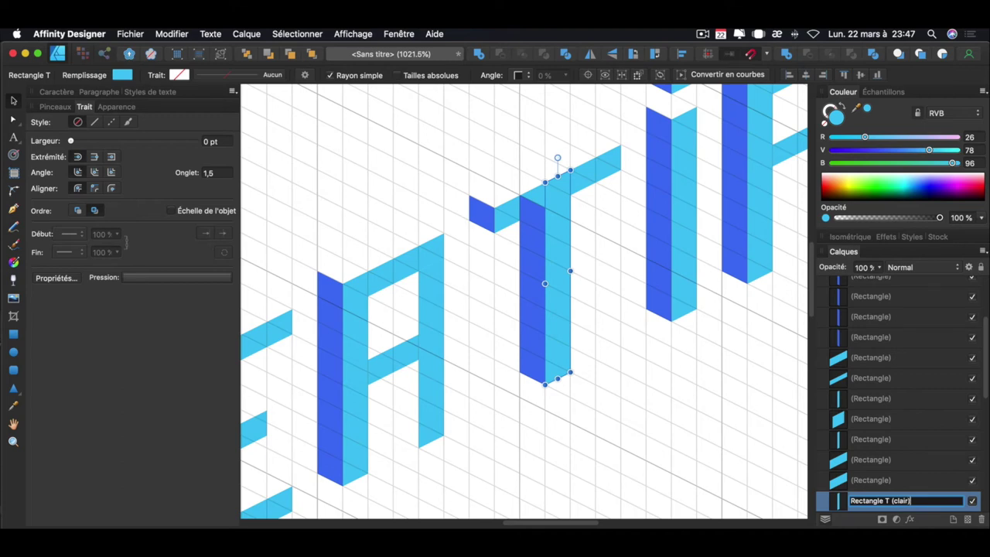
pyautogui.click(532, 293)
# Step: Rename the T's dark stem layer 'Rectangle T (foncé)' and place it below the clair layer
pyautogui.doubleClick(884, 286)
pyautogui.write('Recta')
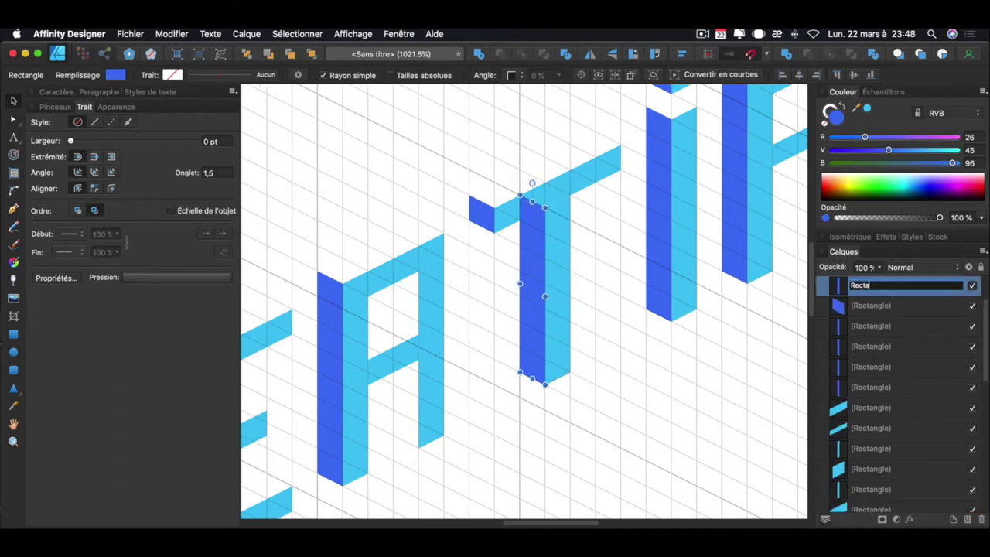
pyautogui.write(')')
pyautogui.press('Return')
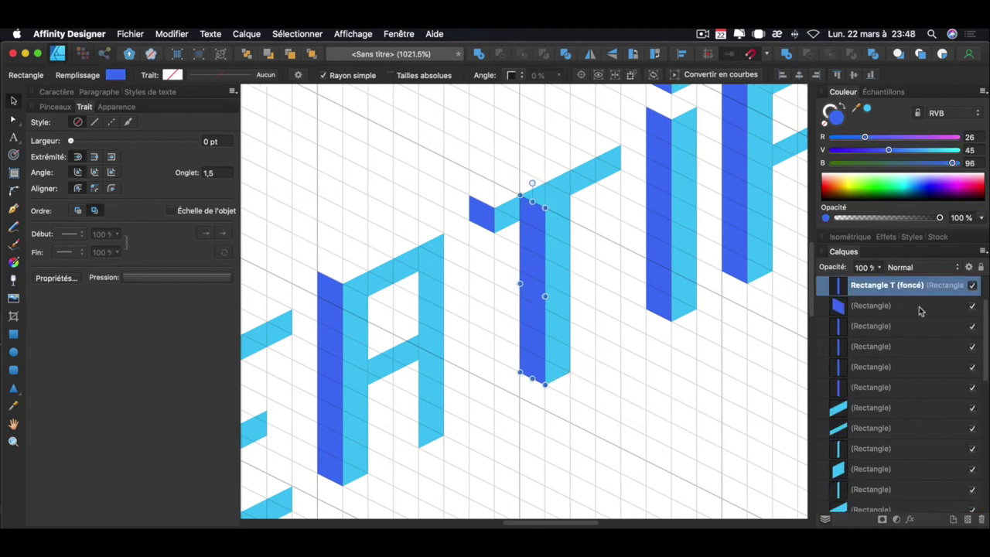
pyautogui.moveTo(930, 287); pyautogui.dragTo(854, 406)
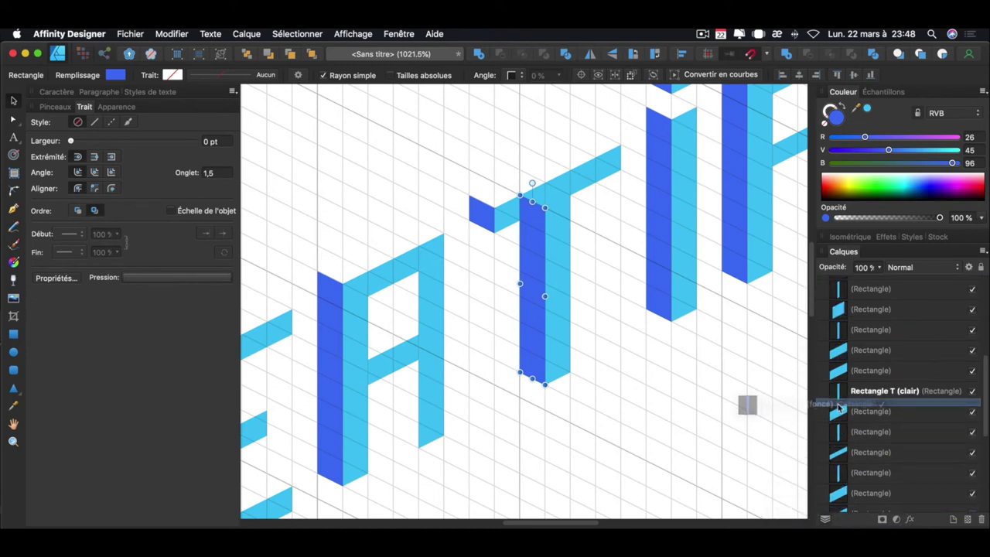
pyautogui.moveTo(854, 407)
pyautogui.mouseDown()
pyautogui.moveTo(924, 403)
pyautogui.moveTo(855, 407)
pyautogui.moveTo(866, 384)
pyautogui.mouseUp()
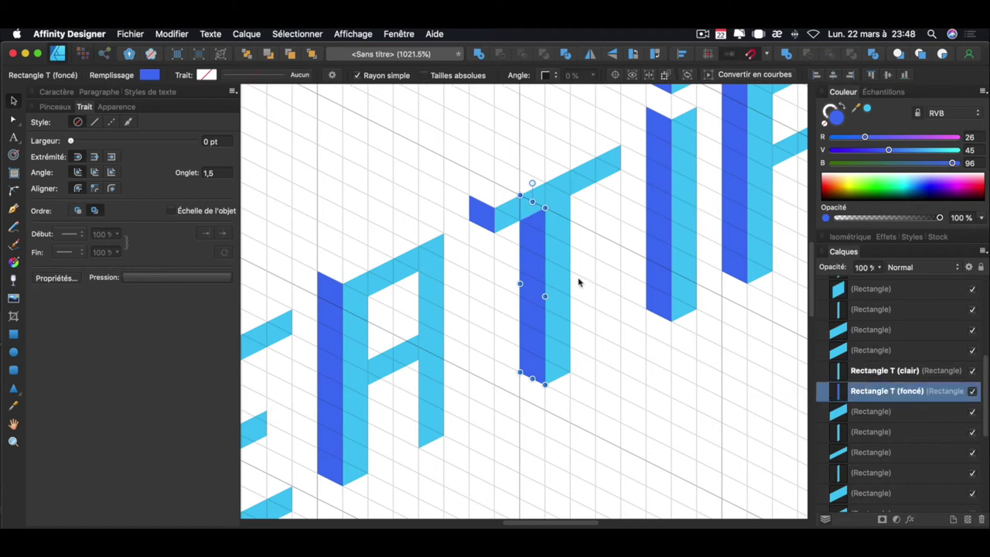
pyautogui.click(737, 384)
pyautogui.scroll(2, 731, 360)
pyautogui.hscroll(2, 731, 359)
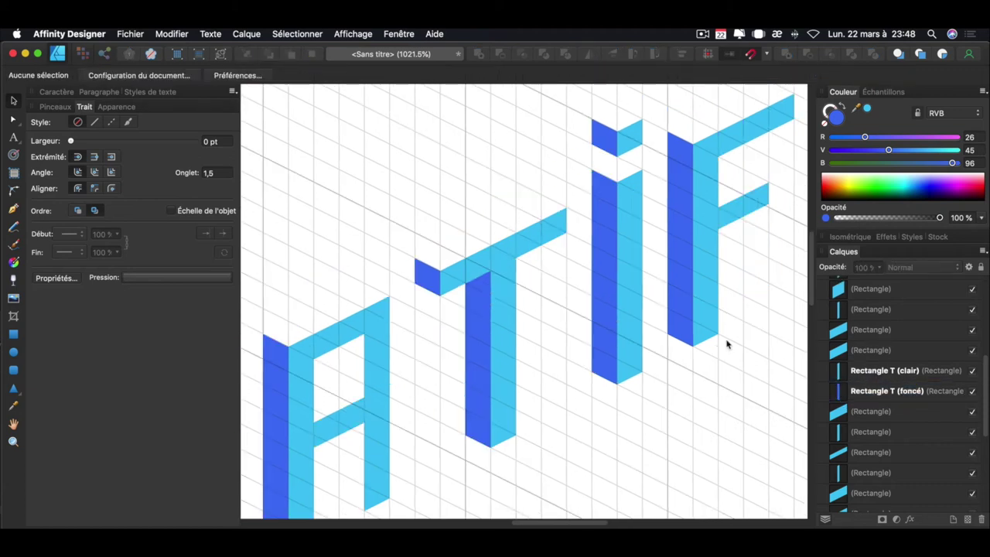
# Step: Zoom to fit the whole CREATIF word and inspect the R's vertical piece
pyautogui.press('super+0')
pyautogui.scroll(2, 504, 371)
pyautogui.scroll(2, 478, 338)
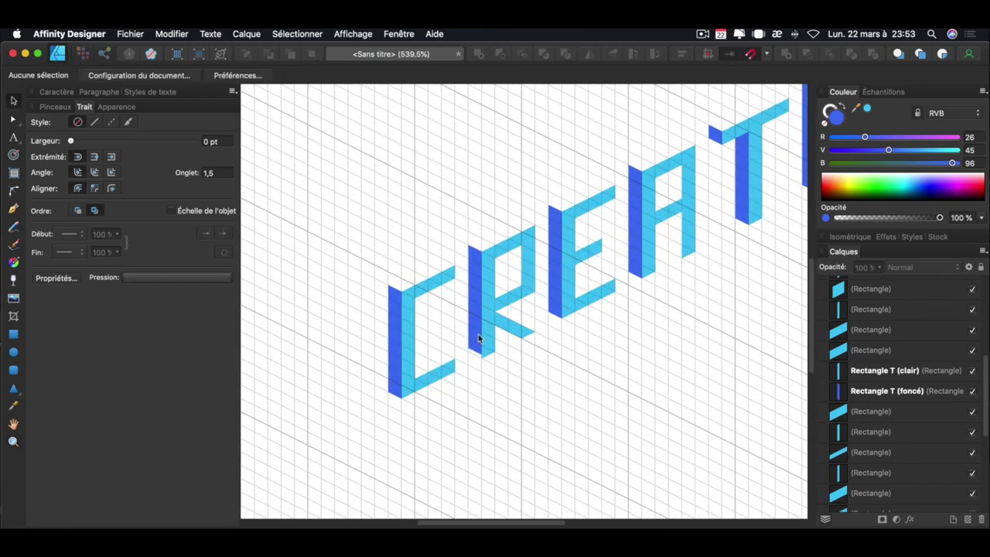
pyautogui.click(478, 338)
pyautogui.click(544, 365)
pyautogui.hscroll(2, 544, 365)
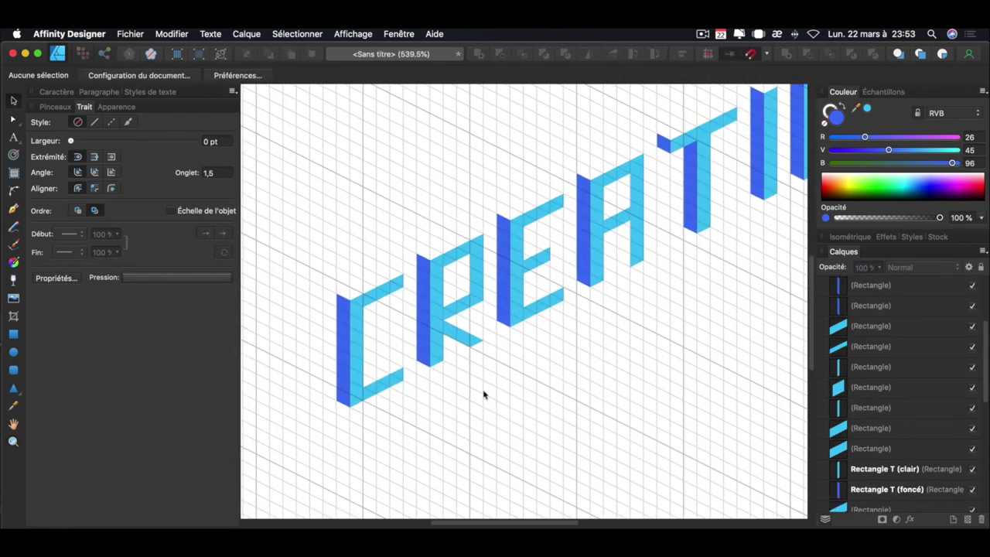
# Step: Activate the isometric Haut plane and lighten the fill to pale cyan (26, 93, 96 %)
pyautogui.click(850, 236)
pyautogui.press('z')
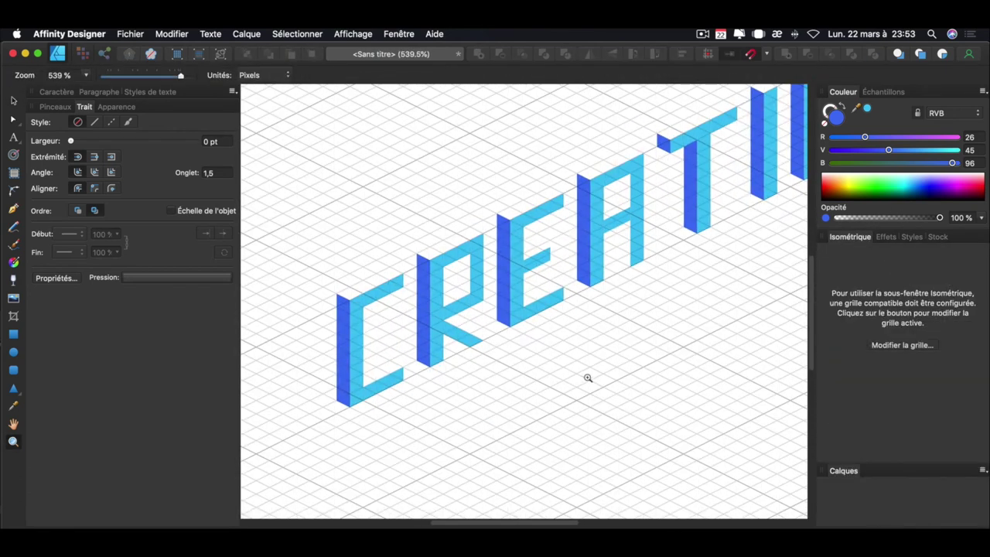
pyautogui.press('v')
pyautogui.click(956, 150)
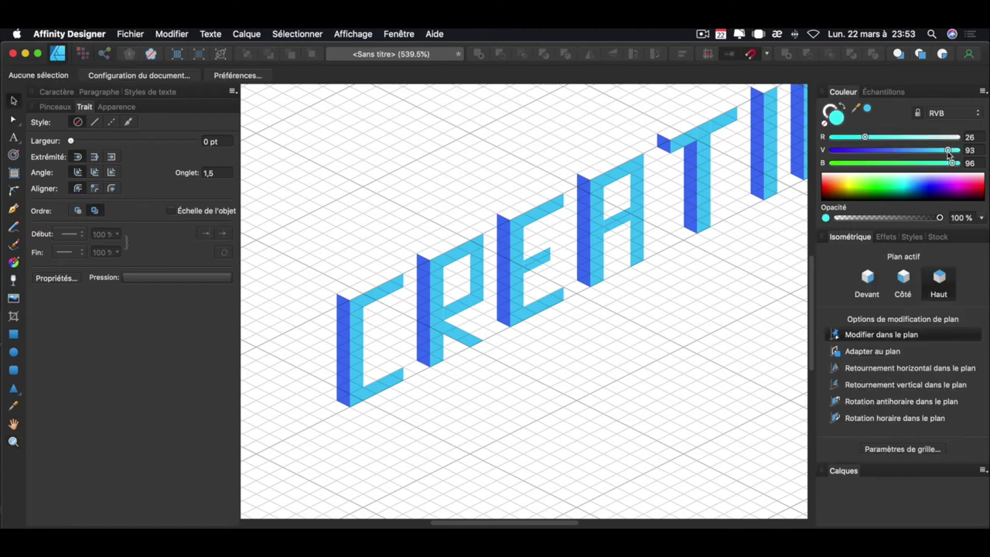
# Step: Draw rectangle top faces on the Haut plane and lower V to make them purple
pyautogui.click(903, 137)
pyautogui.press('m')
pyautogui.moveTo(338, 294); pyautogui.dragTo(402, 275)
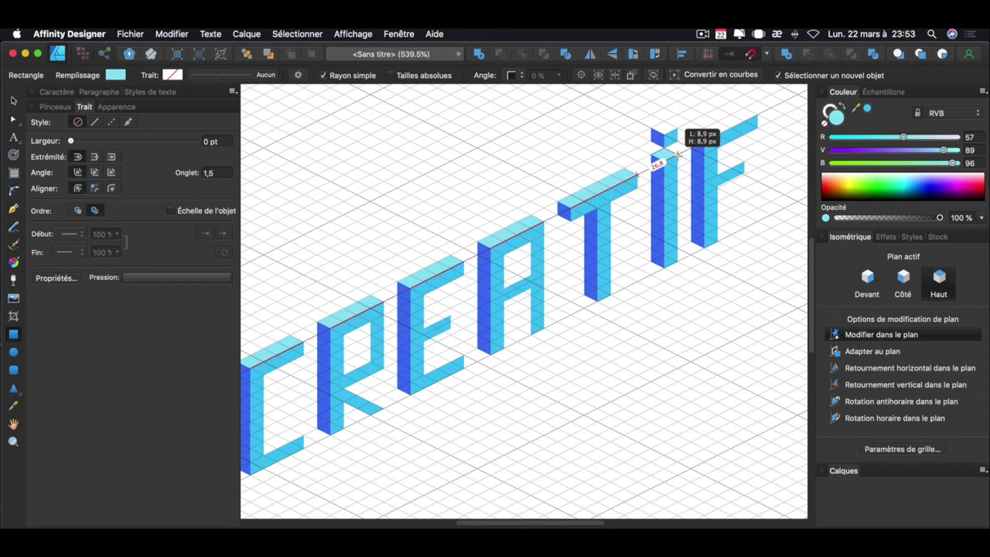
pyautogui.hscroll(-5, 630, 354)
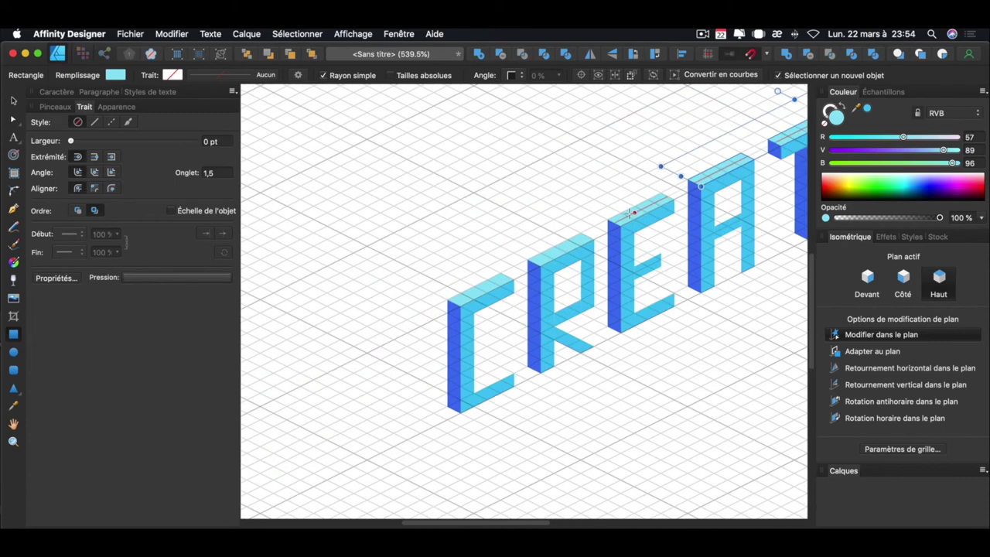
pyautogui.moveTo(903, 150); pyautogui.dragTo(872, 150)
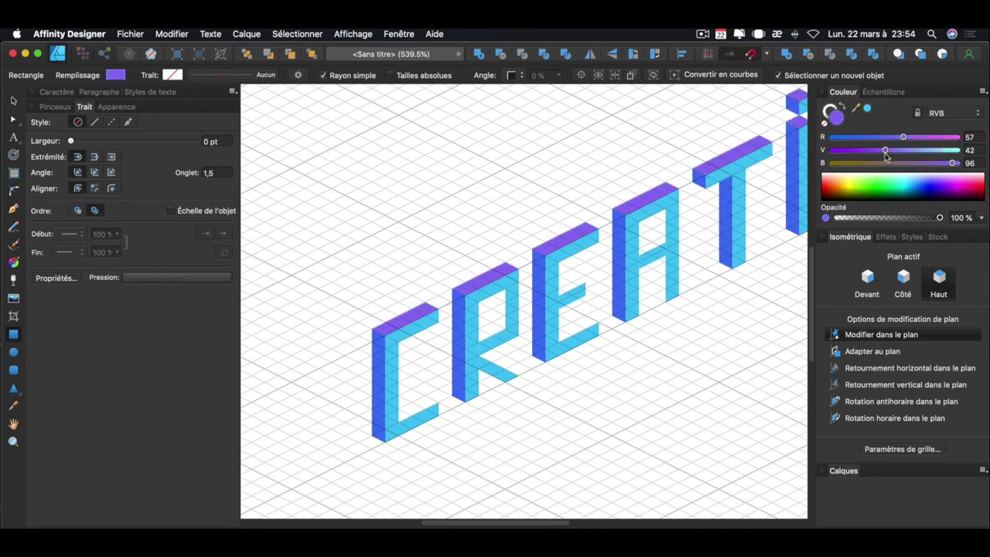
pyautogui.press('super+0')
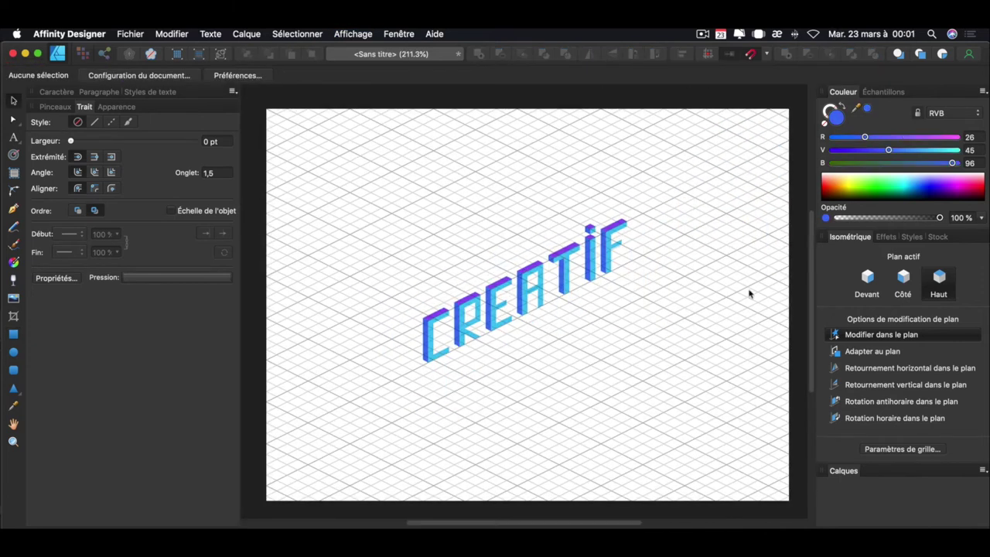
# Step: On the Côté plane, draw dark inner faces inside the R and the A
pyautogui.click(895, 298)
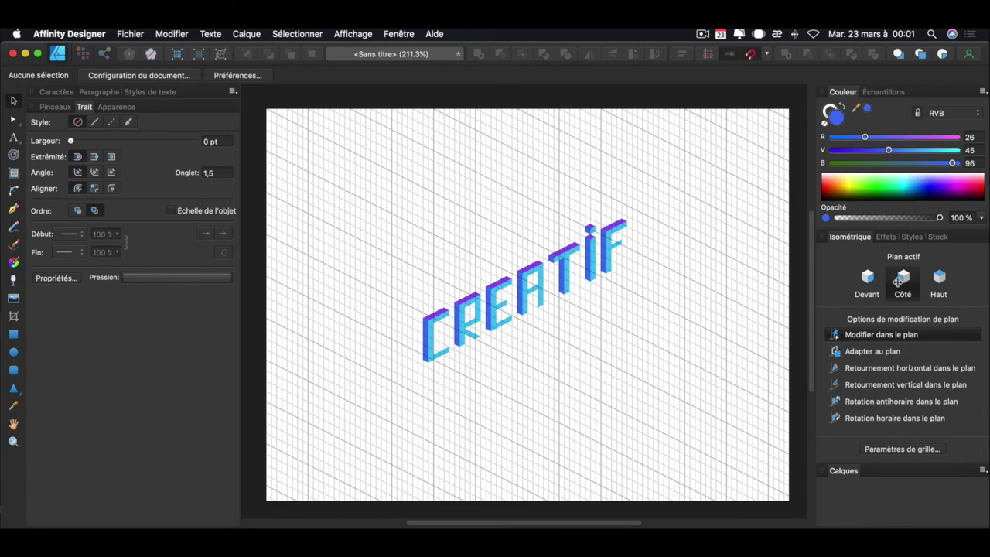
pyautogui.press('z')
pyautogui.click(530, 387)
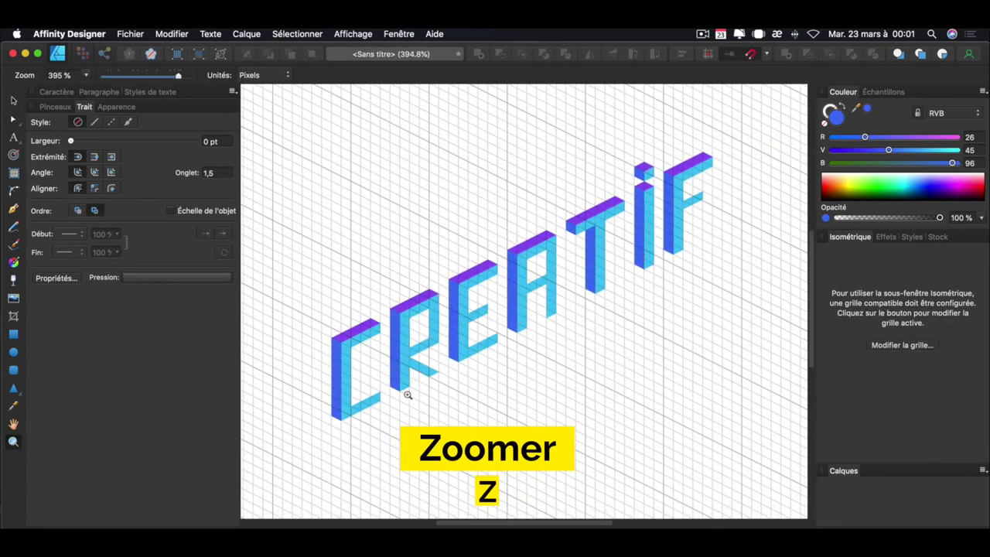
pyautogui.press('m')
pyautogui.press('z')
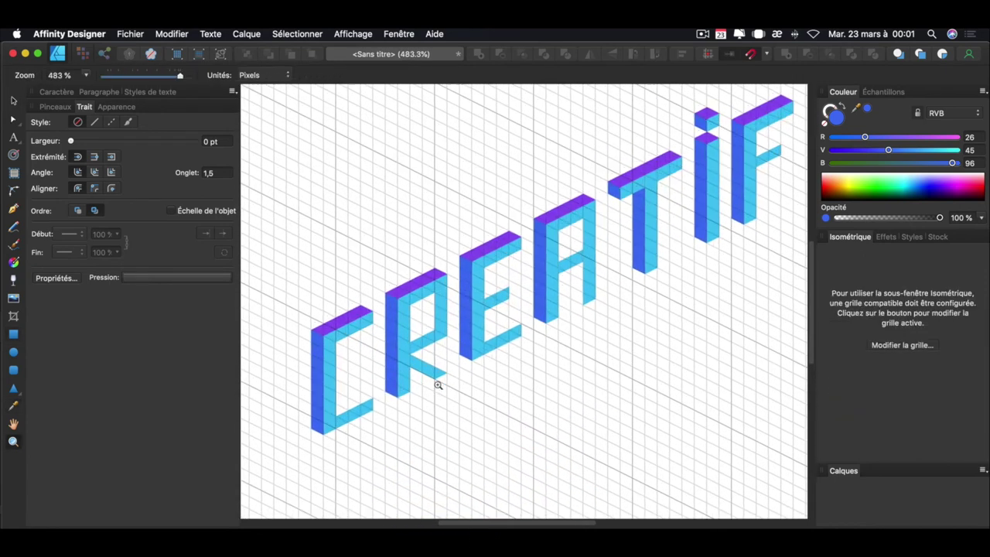
pyautogui.click(435, 382)
pyautogui.moveTo(426, 282); pyautogui.dragTo(437, 338)
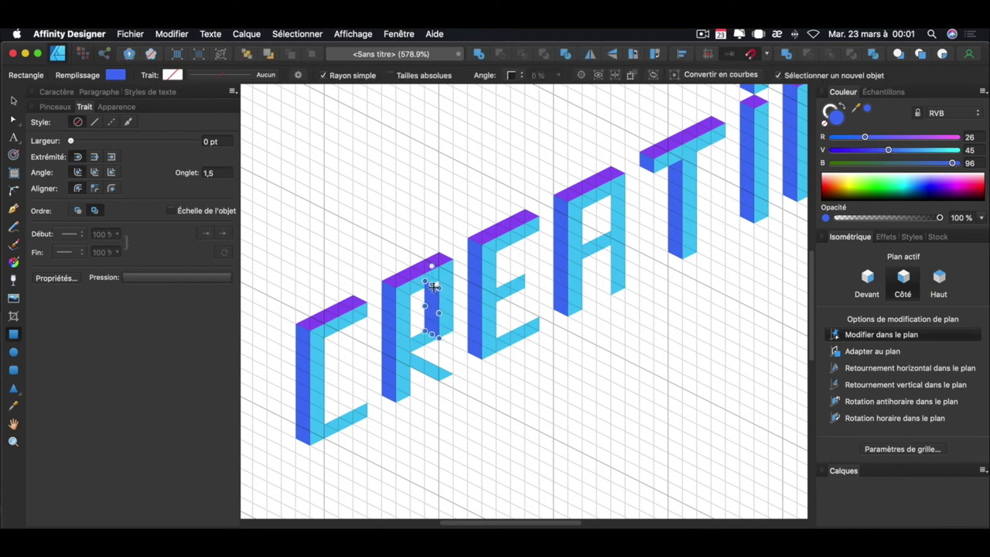
pyautogui.moveTo(595, 187); pyautogui.dragTo(611, 294)
# Step: Move the R and A inner faces lower in the Calques layer stack
pyautogui.press('v')
pyautogui.click(434, 307)
pyautogui.keyDown('shift'); pyautogui.click(603, 270); pyautogui.keyUp('shift')
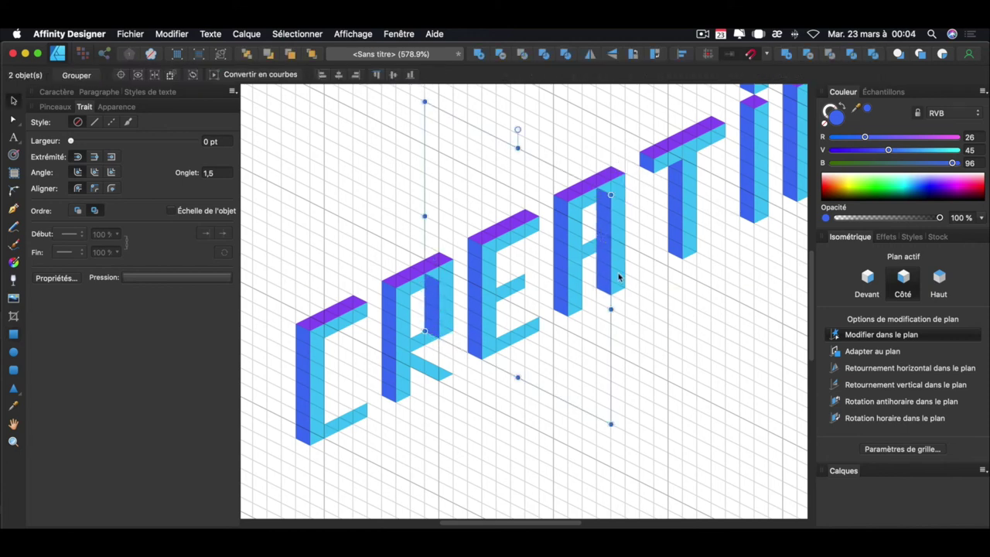
pyautogui.click(853, 470)
pyautogui.moveTo(904, 374); pyautogui.dragTo(872, 496)
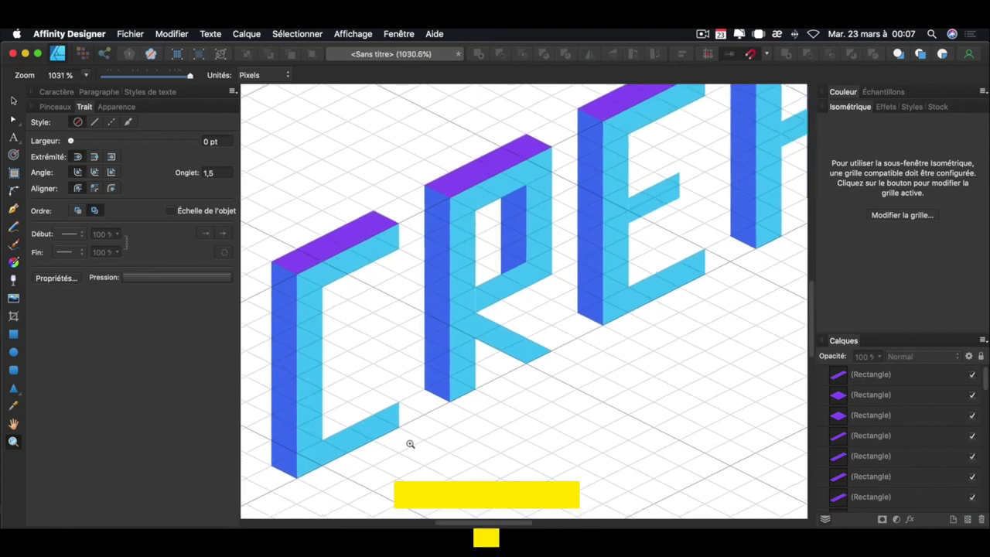
# Step: Sample a colour from the artwork and select the lower-arm top-face layers
pyautogui.moveTo(410, 444); pyautogui.dragTo(481, 400)
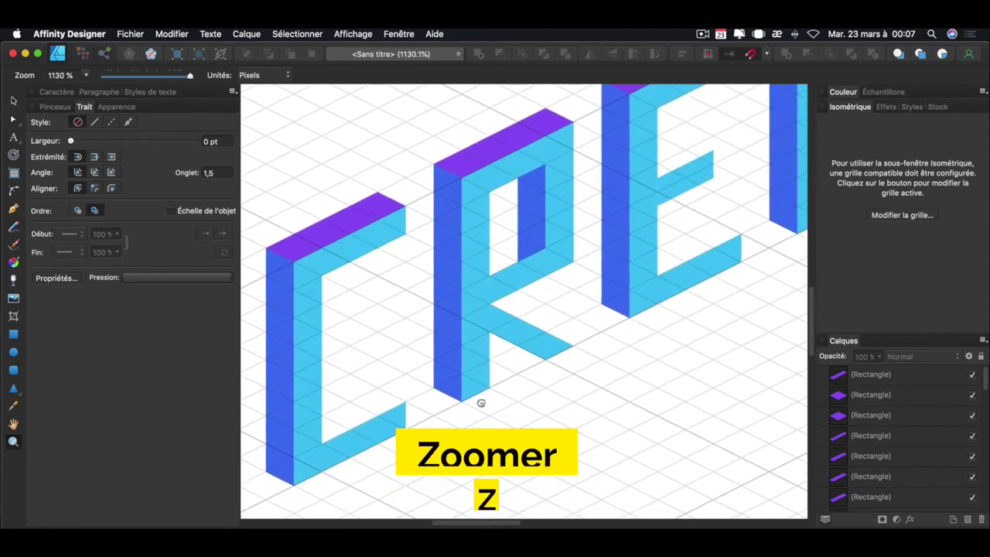
pyautogui.press('i')
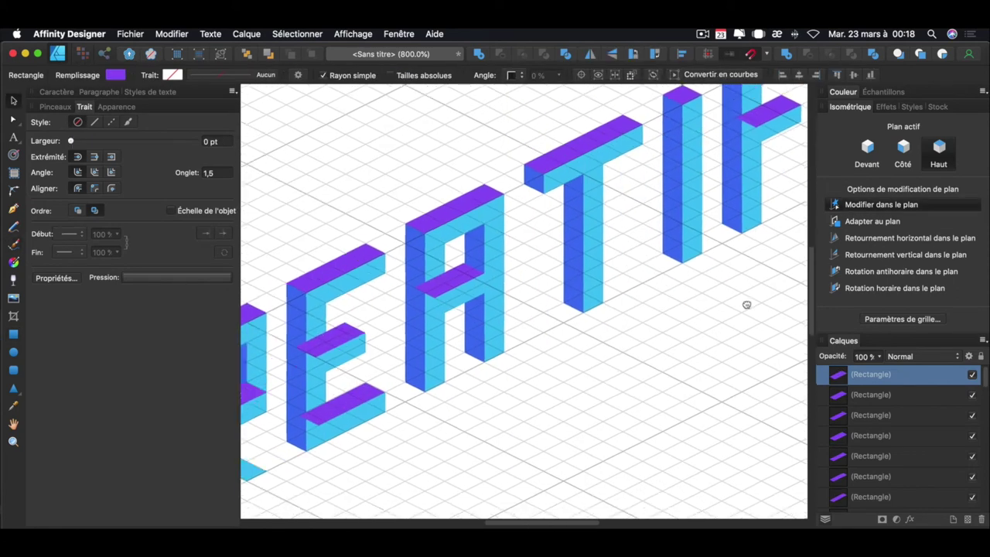
pyautogui.keyDown('shift'); pyautogui.click(494, 350); pyautogui.keyUp('shift')
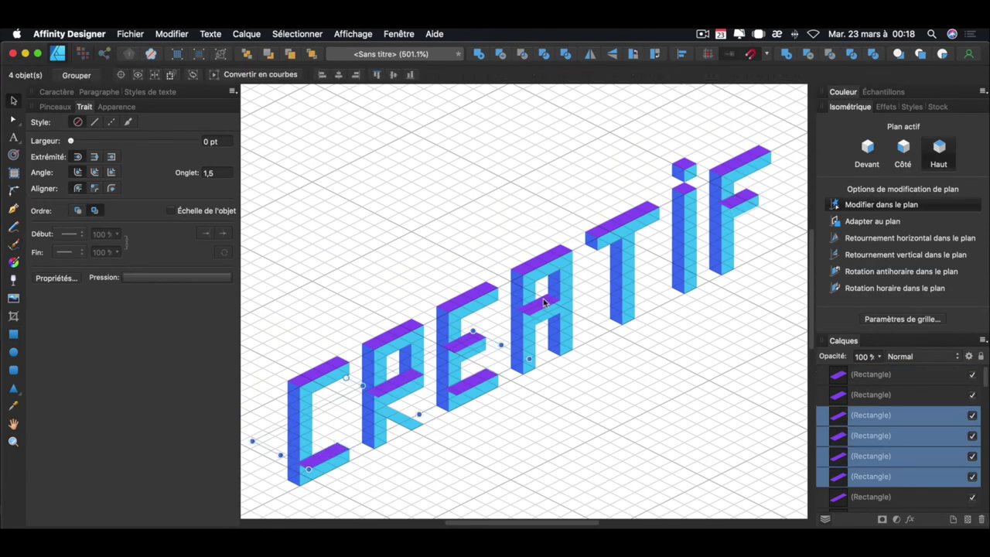
pyautogui.keyDown('shift'); pyautogui.click(545, 306); pyautogui.keyUp('shift')
pyautogui.keyDown('shift'); pyautogui.click(738, 199); pyautogui.keyUp('shift')
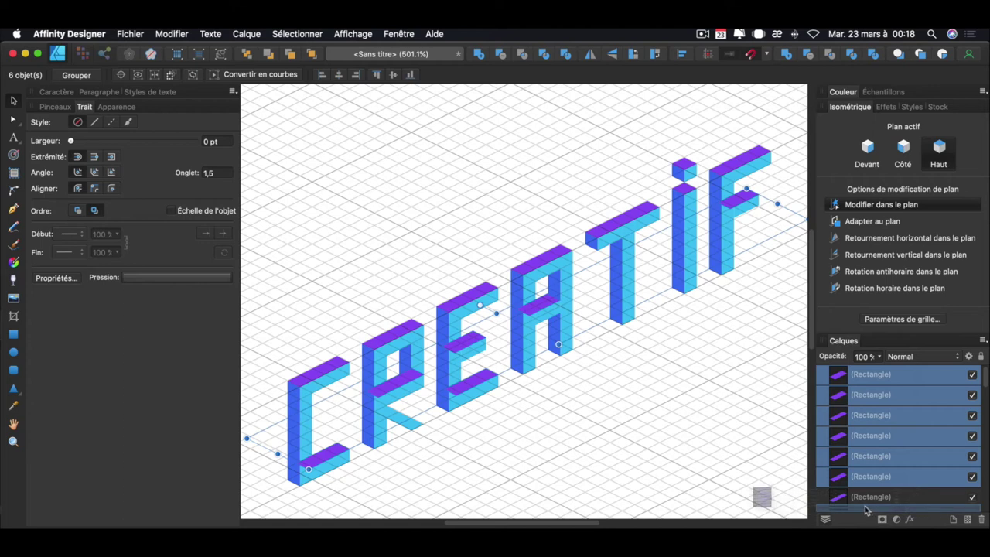
pyautogui.scroll(1, 864, 506)
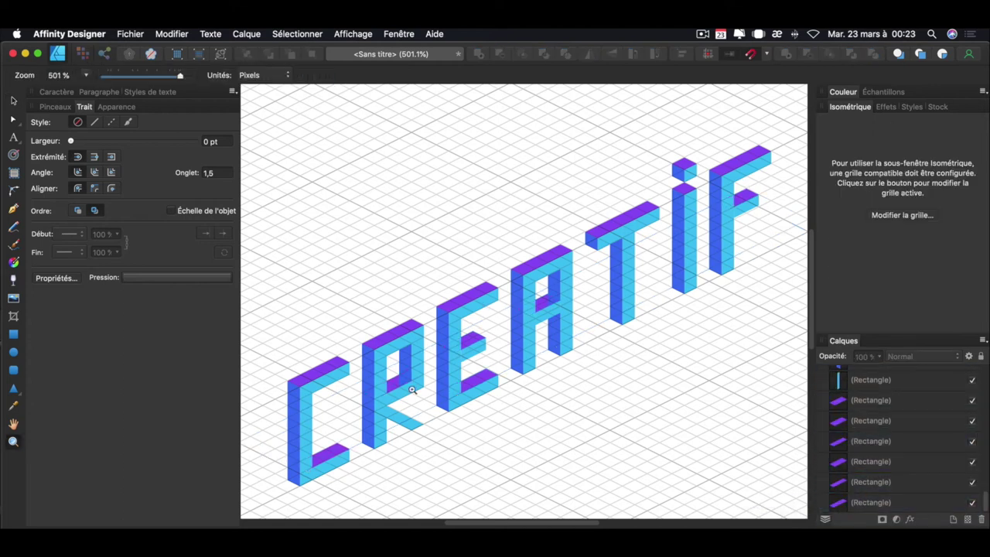
# Step: Send the P's dark-blue inner face beneath the other pieces in Calques
pyautogui.moveTo(441, 404); pyautogui.dragTo(495, 374)
pyautogui.scroll(-1, 499, 375)
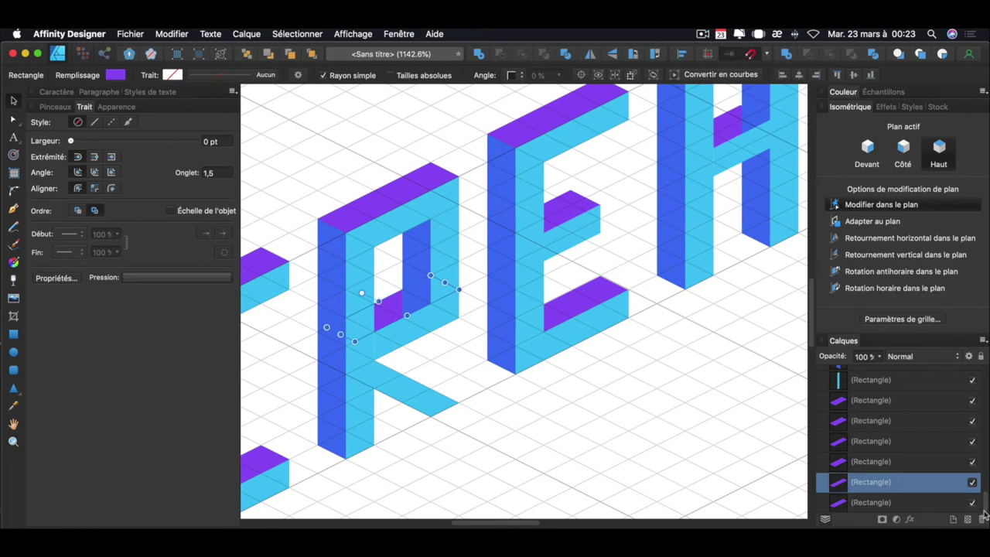
pyautogui.click(418, 254)
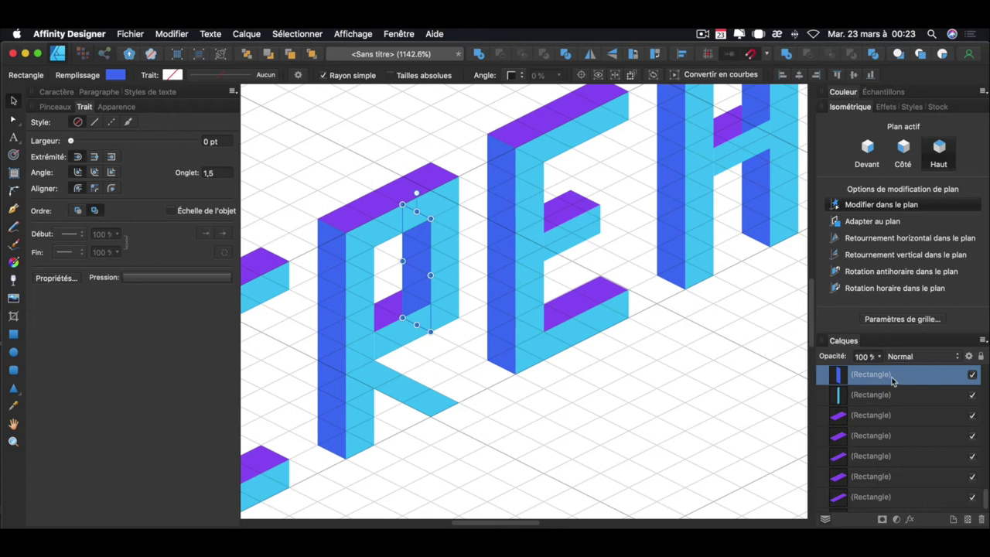
pyautogui.moveTo(898, 378); pyautogui.dragTo(873, 506)
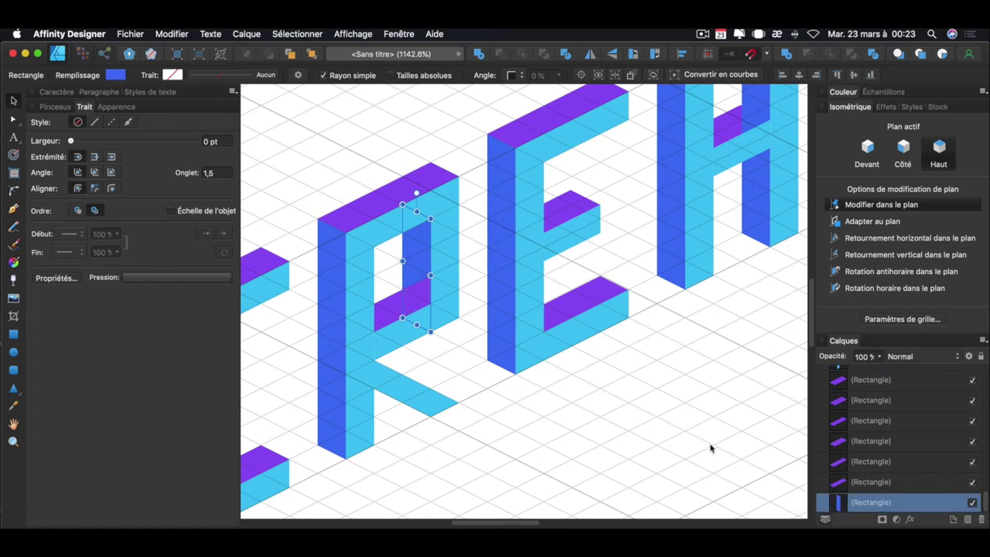
pyautogui.click(504, 389)
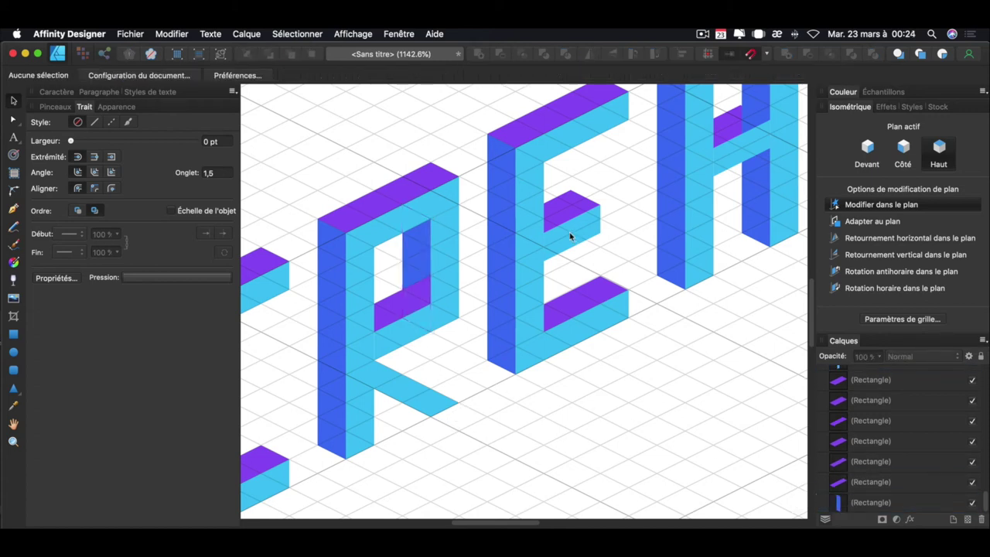
pyautogui.scroll(3, 633, 370)
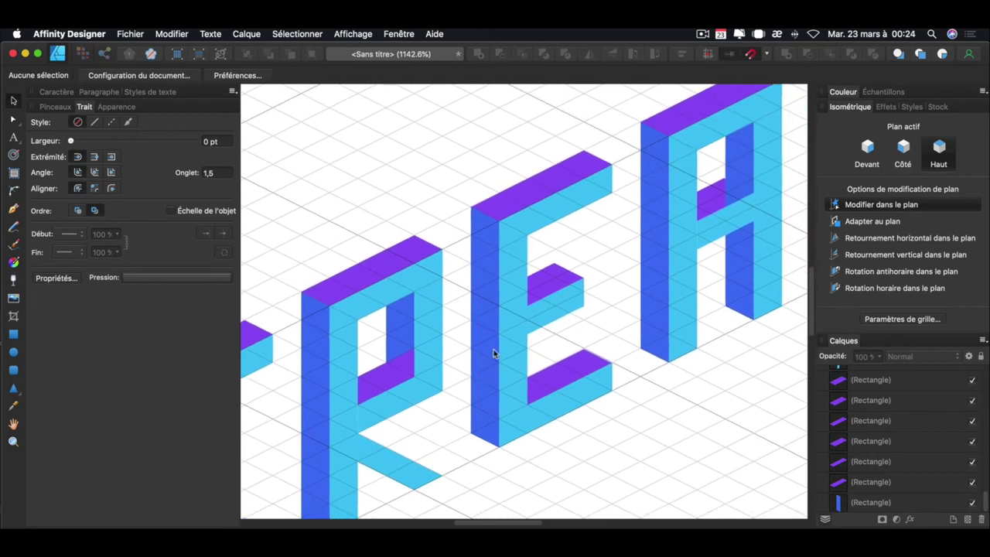
# Step: Move the P's purple piece up-left and narrow its vertical blue piece
pyautogui.click(405, 410)
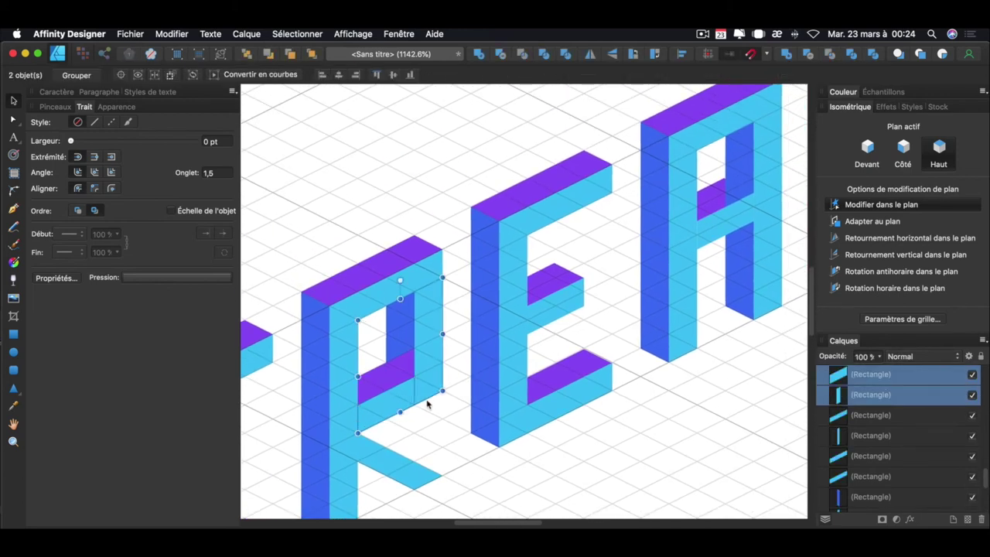
pyautogui.moveTo(389, 379); pyautogui.dragTo(401, 400)
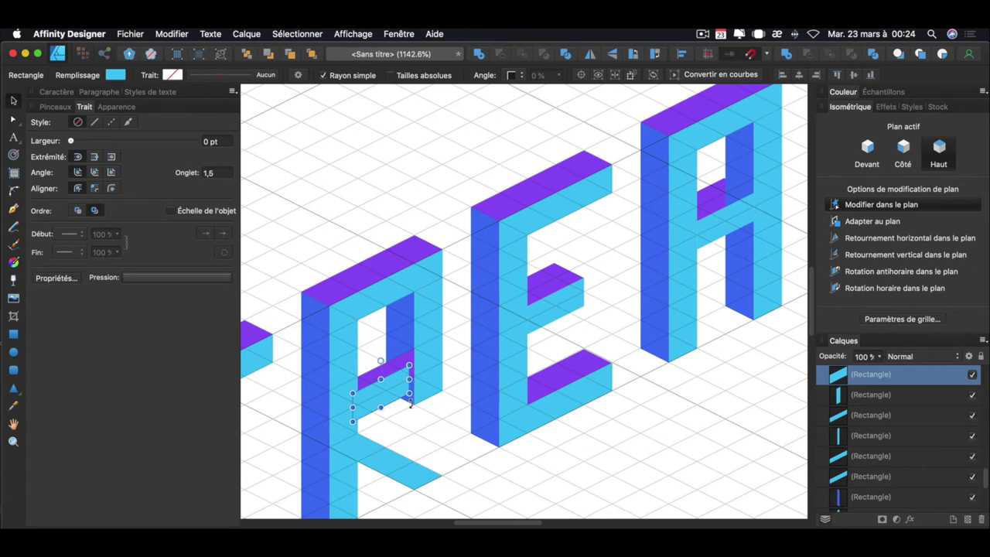
pyautogui.click(401, 400)
pyautogui.click(401, 400)
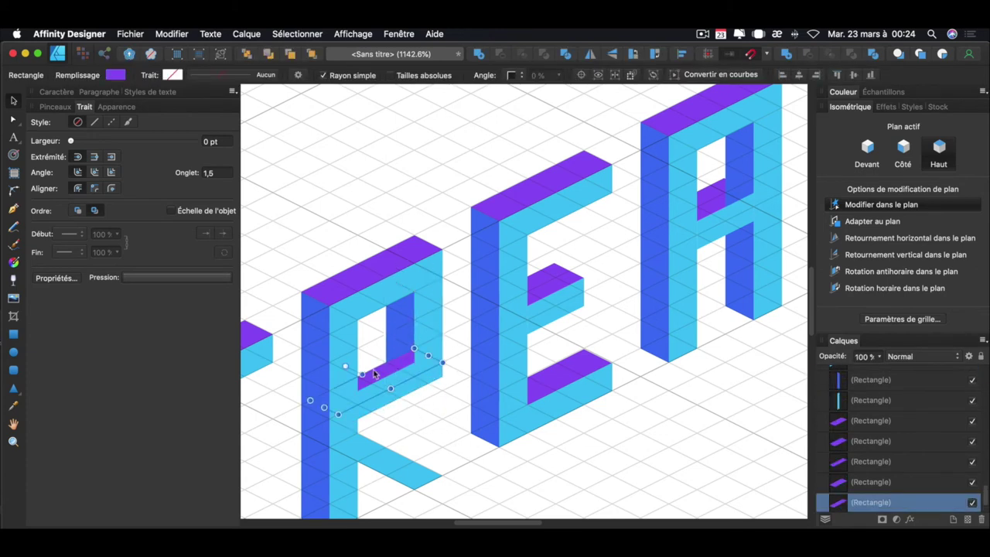
pyautogui.press('Escape')
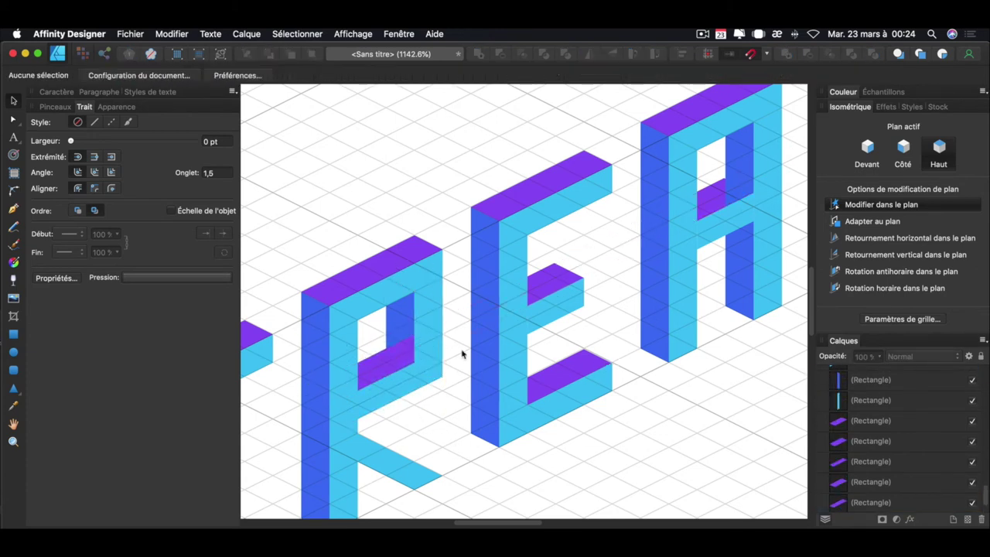
pyautogui.click(403, 316)
pyautogui.moveTo(387, 328); pyautogui.dragTo(400, 320)
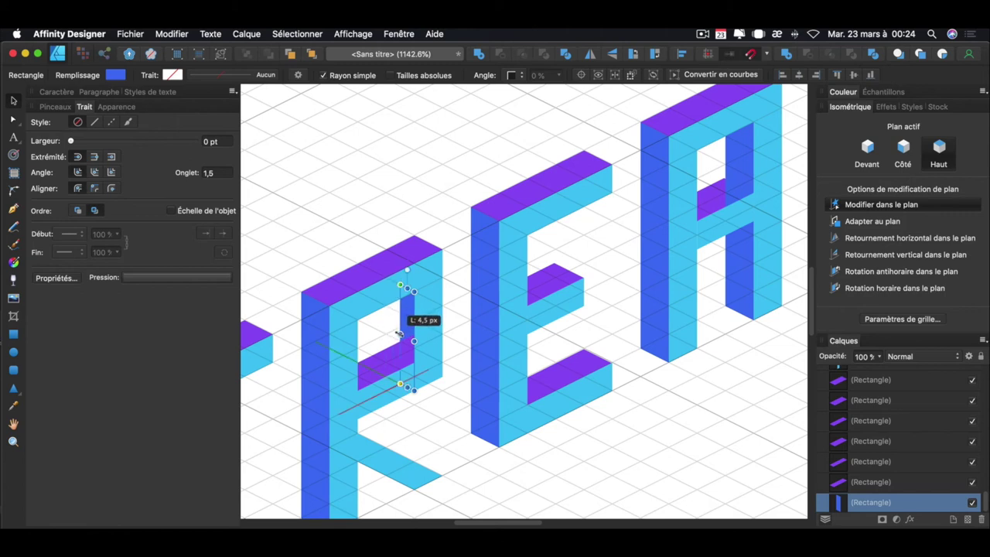
pyautogui.click(456, 430)
pyautogui.click(401, 355)
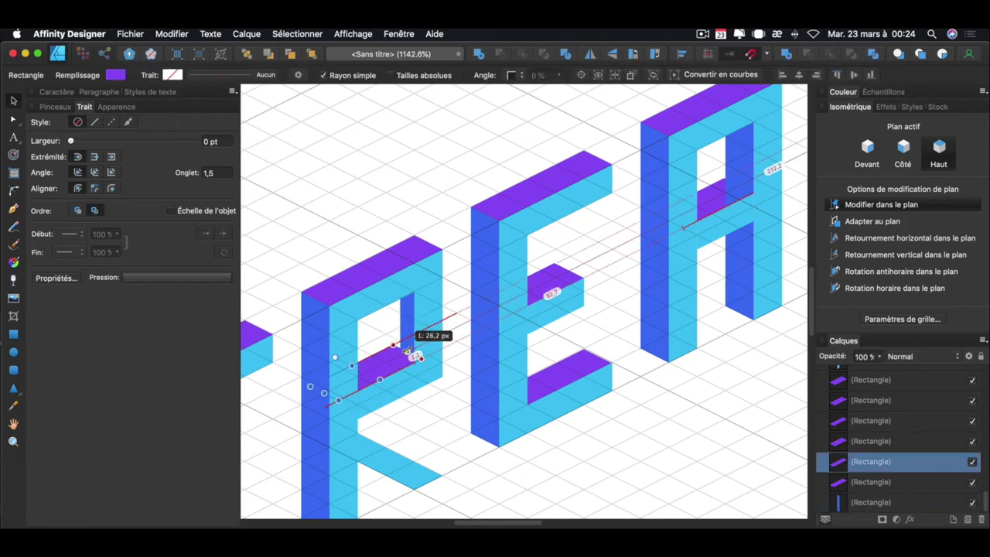
# Step: Lower the A's thin blue inner piece in the stack so its crossbar shows
pyautogui.hscroll(5, 541, 294)
pyautogui.click(585, 239)
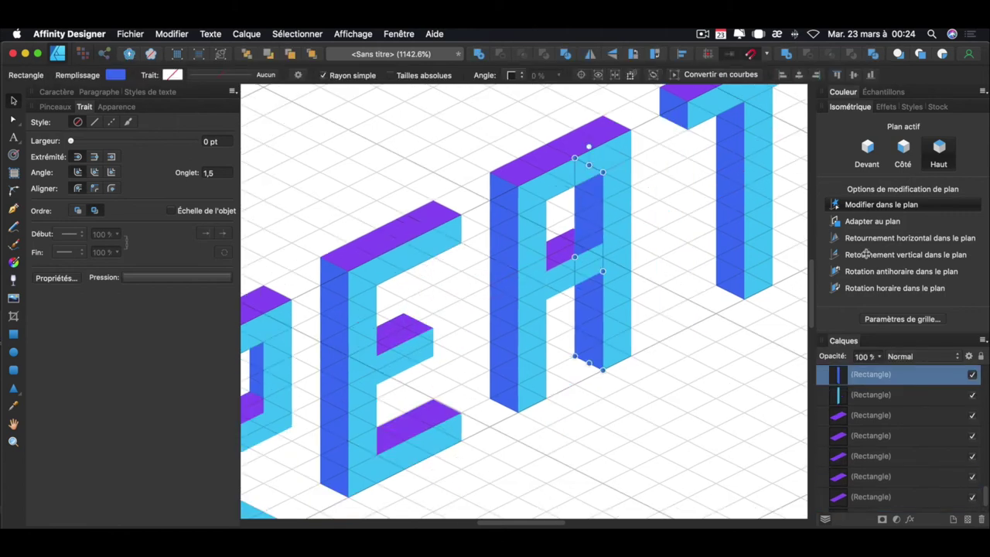
pyautogui.moveTo(894, 390); pyautogui.dragTo(895, 473)
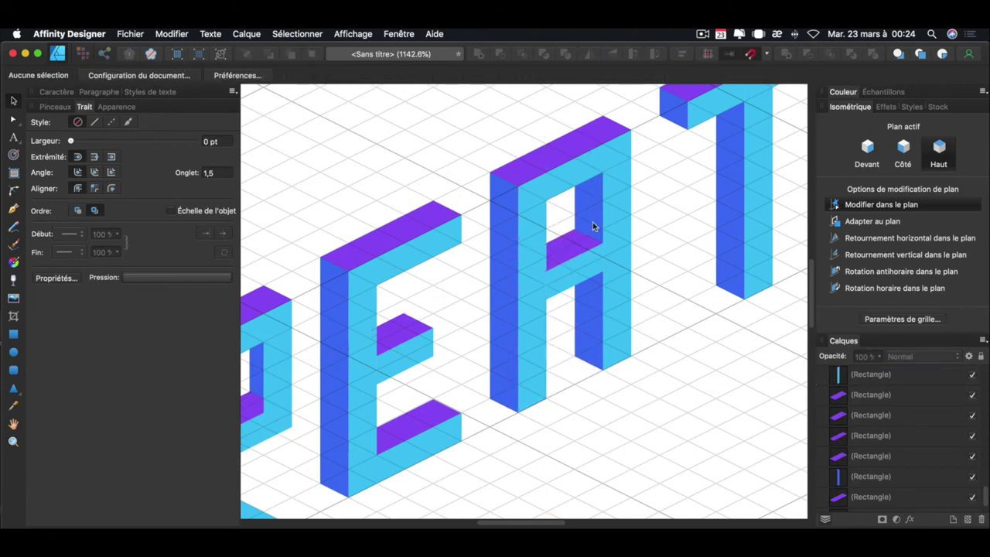
pyautogui.hscroll(2, 612, 352)
pyautogui.hscroll(3, 612, 352)
pyautogui.hscroll(5, 502, 405)
pyautogui.hscroll(-10, 456, 426)
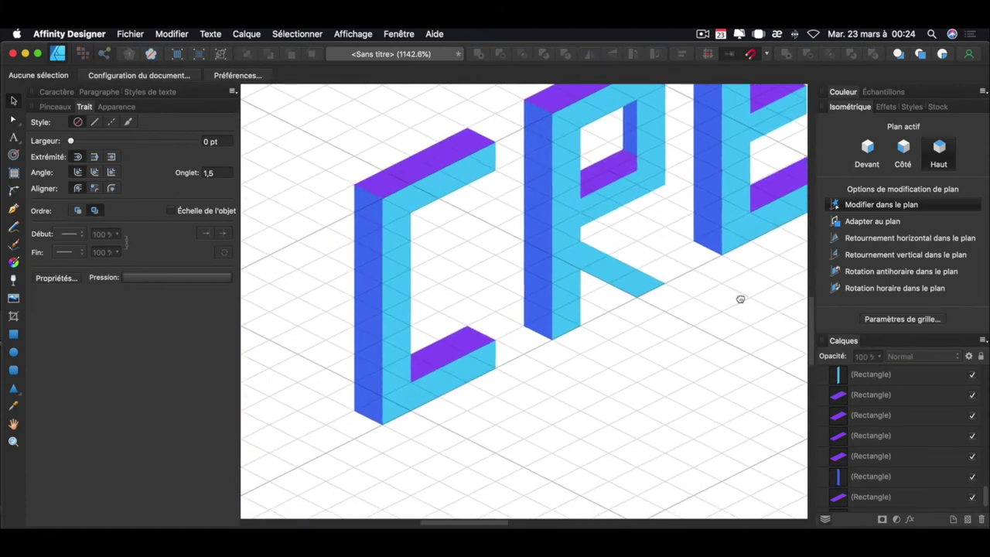
pyautogui.hscroll(-1, 740, 298)
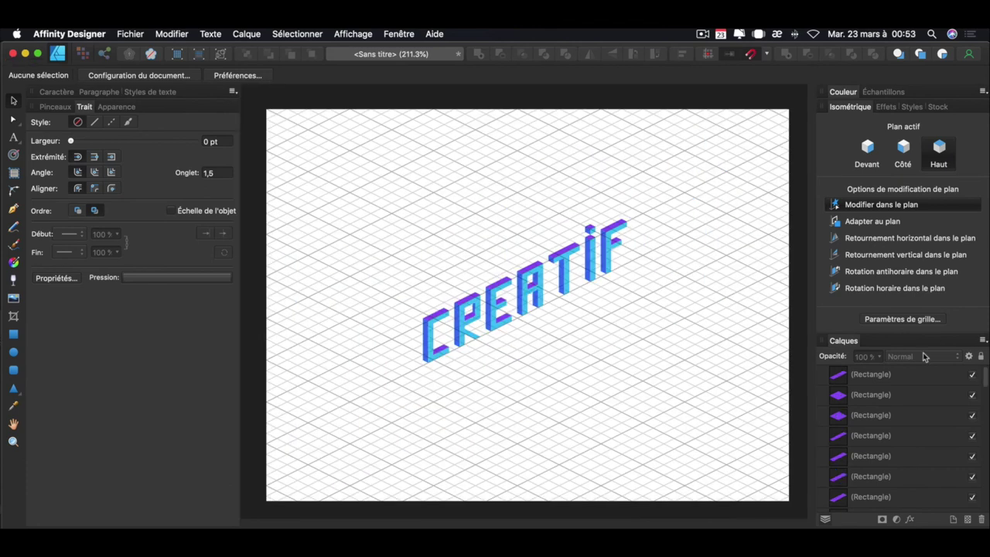
# Step: Hide the grid and group all 49 CREATIF pieces as 'Texte isométrie'
pyautogui.press('super+apostrophe')
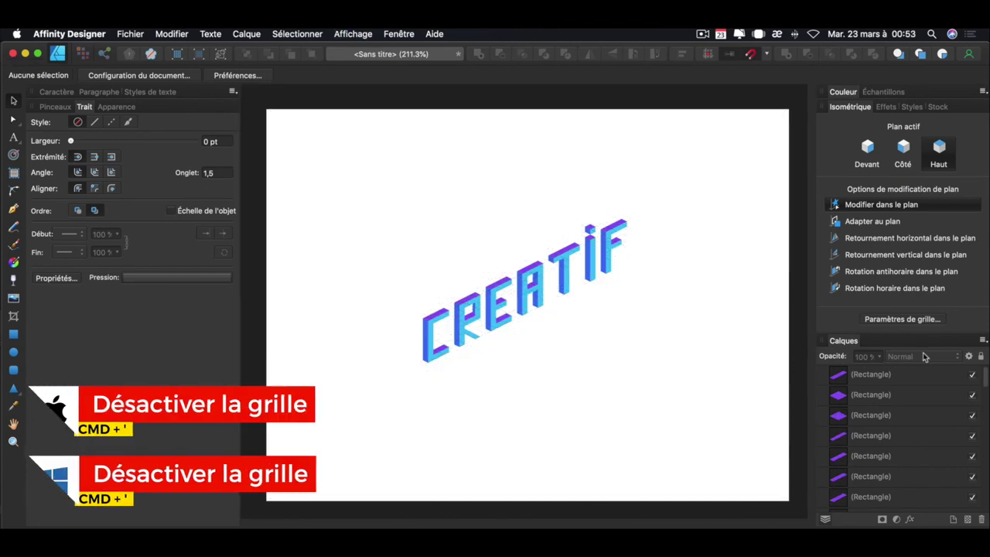
pyautogui.moveTo(358, 161); pyautogui.dragTo(660, 396)
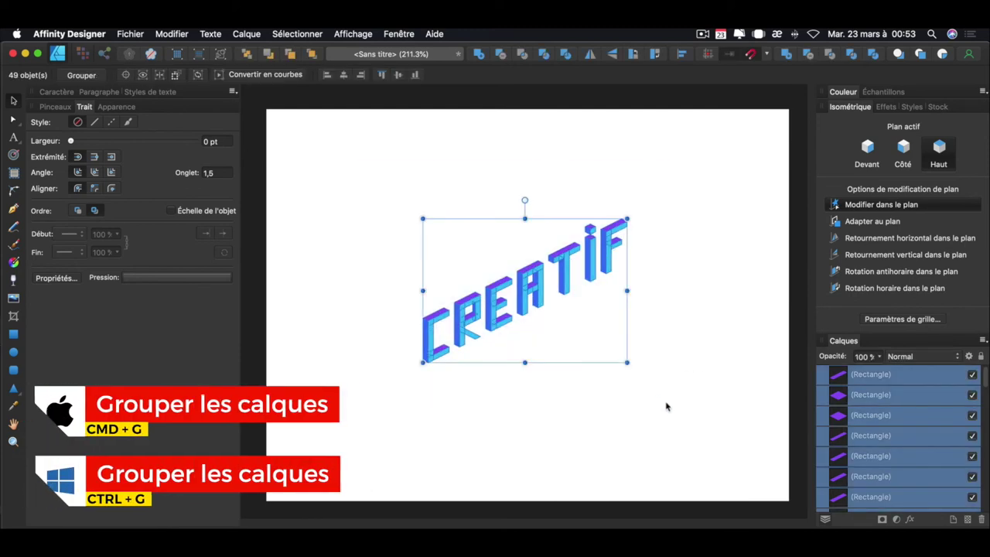
pyautogui.press('super+g')
pyautogui.doubleClick(862, 375)
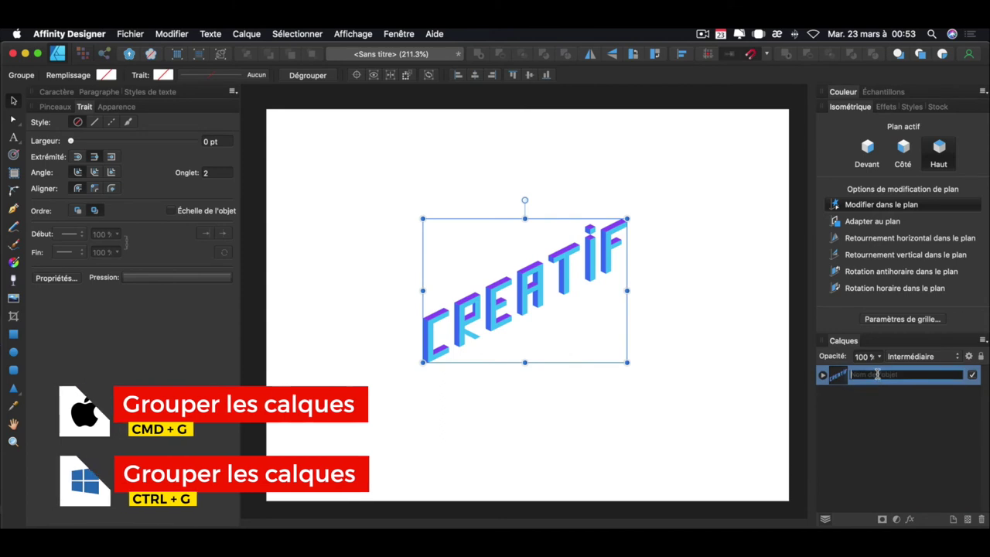
pyautogui.write('Texte isométrie')
pyautogui.press('Return')
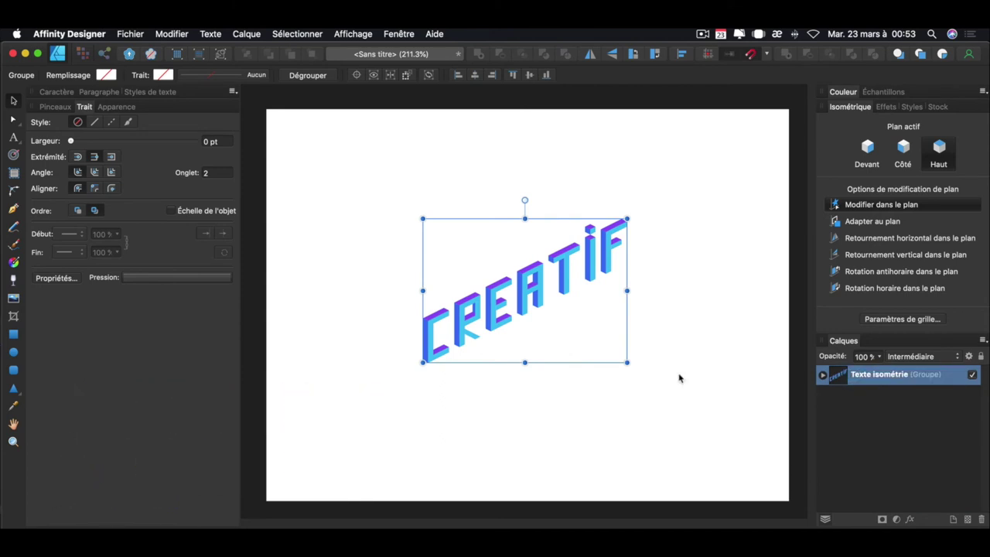
pyautogui.click(681, 369)
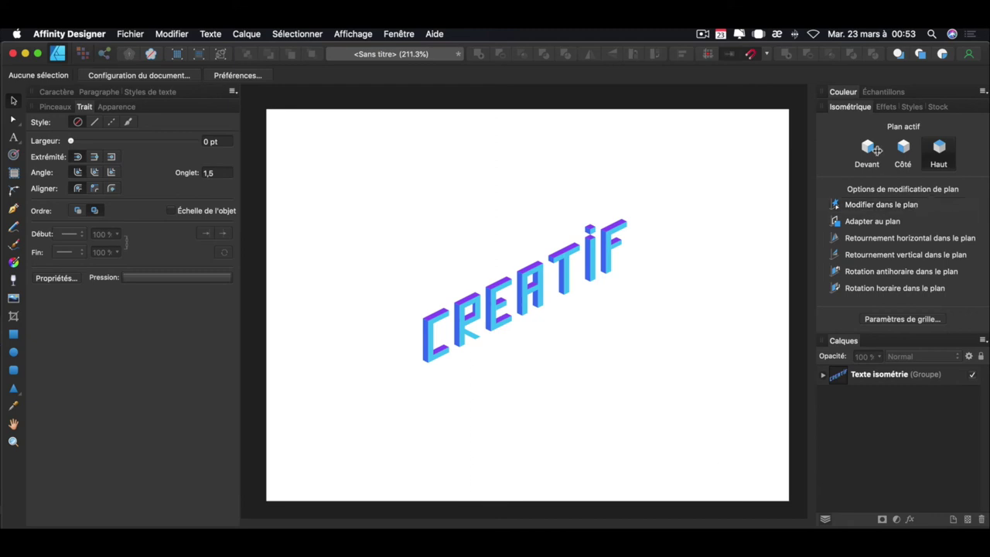
# Step: Set the fill colour to light cyan E5FCF9 in RVB Hex mode
pyautogui.click(844, 91)
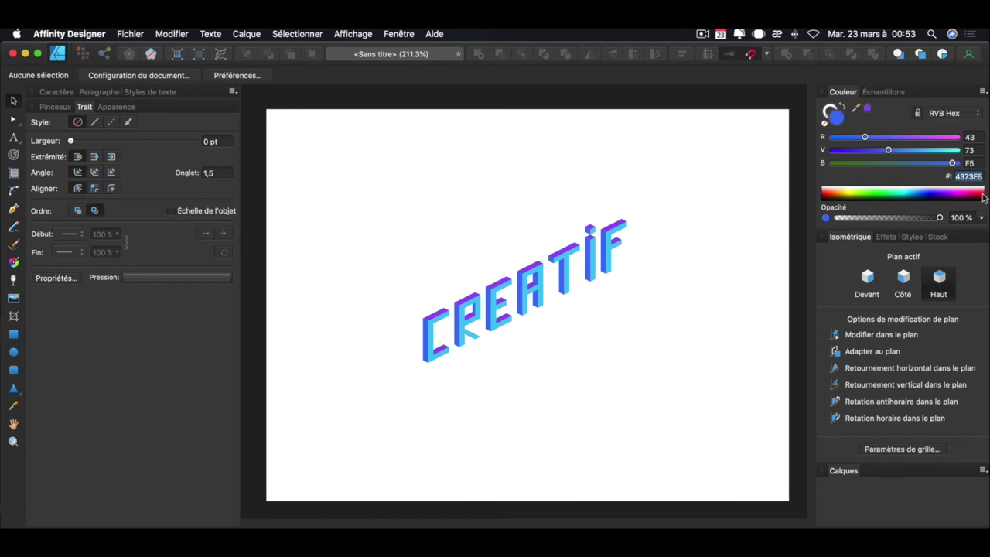
pyautogui.write('E5FCF9')
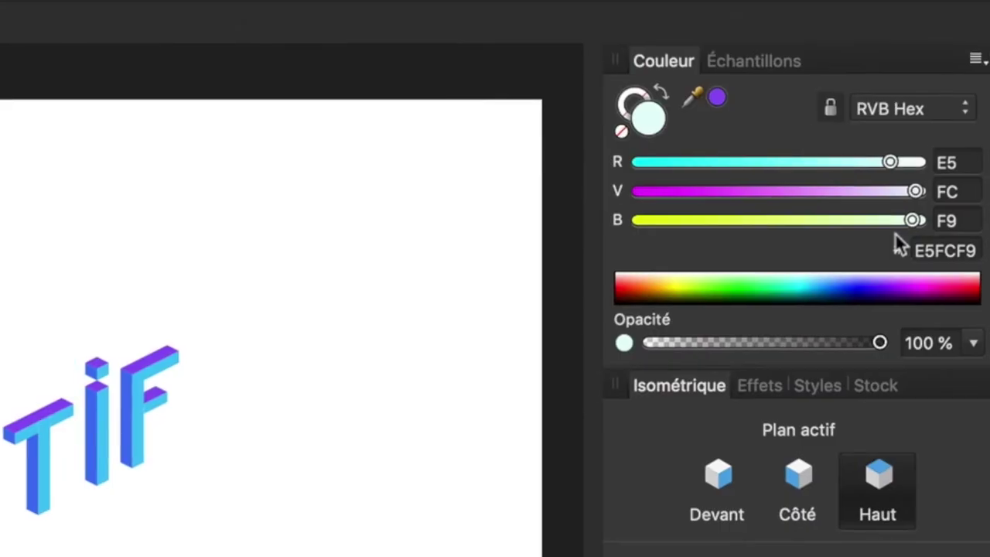
pyautogui.click(962, 115)
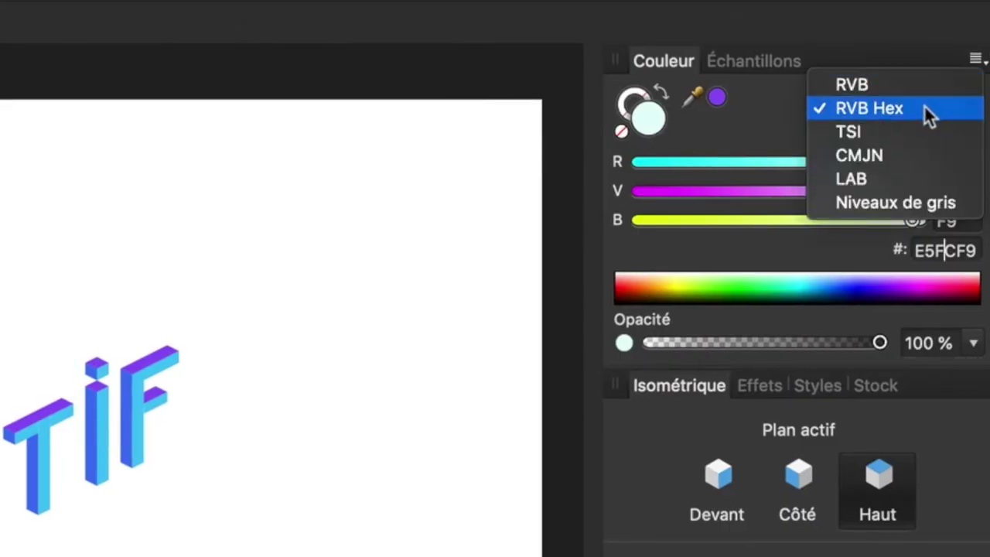
pyautogui.click(919, 109)
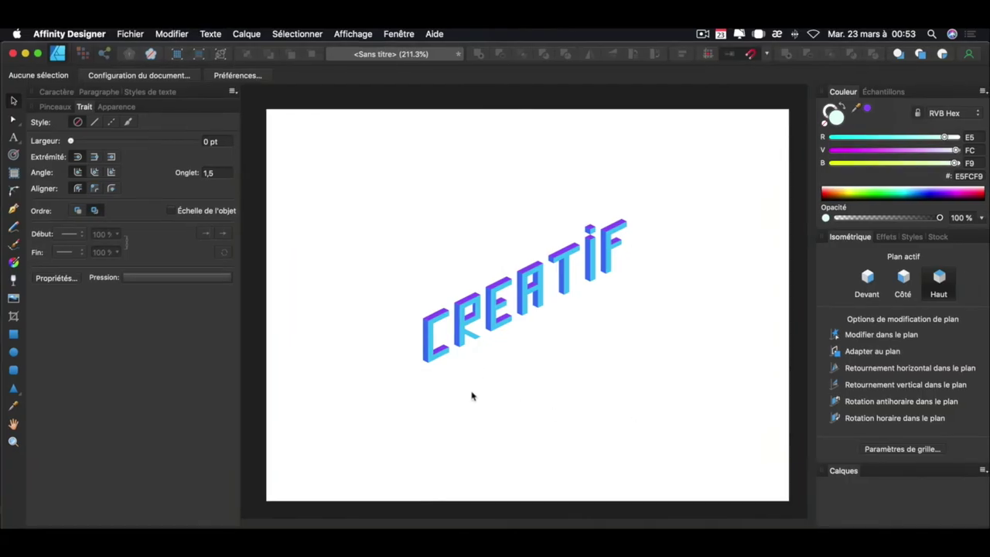
pyautogui.click(13, 333)
# Step: Draw a page-sized background rectangle below the CREATIF group and name it Fond
pyautogui.moveTo(267, 110)
pyautogui.mouseDown()
pyautogui.moveTo(368, 245)
pyautogui.moveTo(789, 501)
pyautogui.mouseUp()
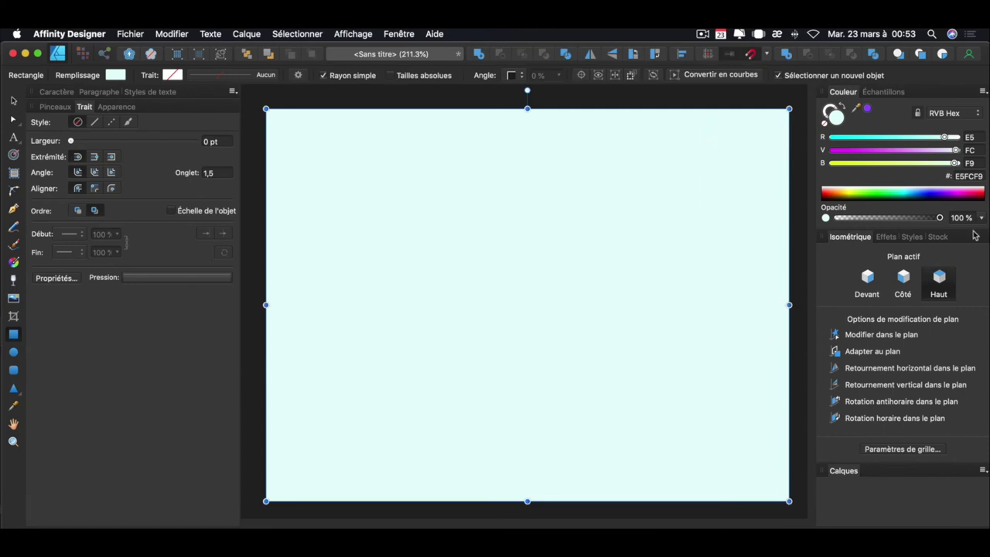
pyautogui.click(844, 470)
pyautogui.moveTo(895, 379)
pyautogui.mouseDown()
pyautogui.moveTo(868, 420)
pyautogui.moveTo(874, 443)
pyautogui.mouseUp()
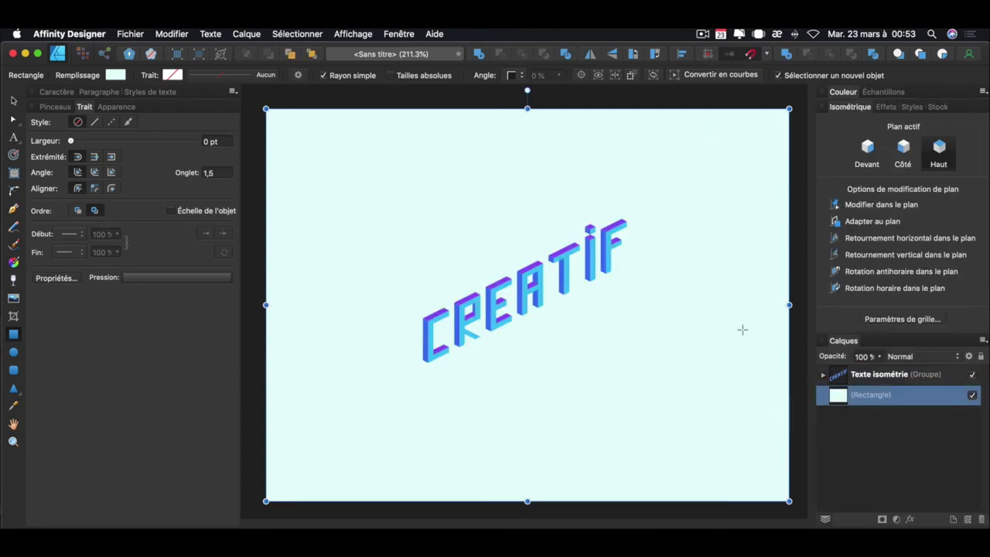
pyautogui.click(957, 402)
pyautogui.doubleClick(883, 396)
pyautogui.write('Fond')
pyautogui.press('Return')
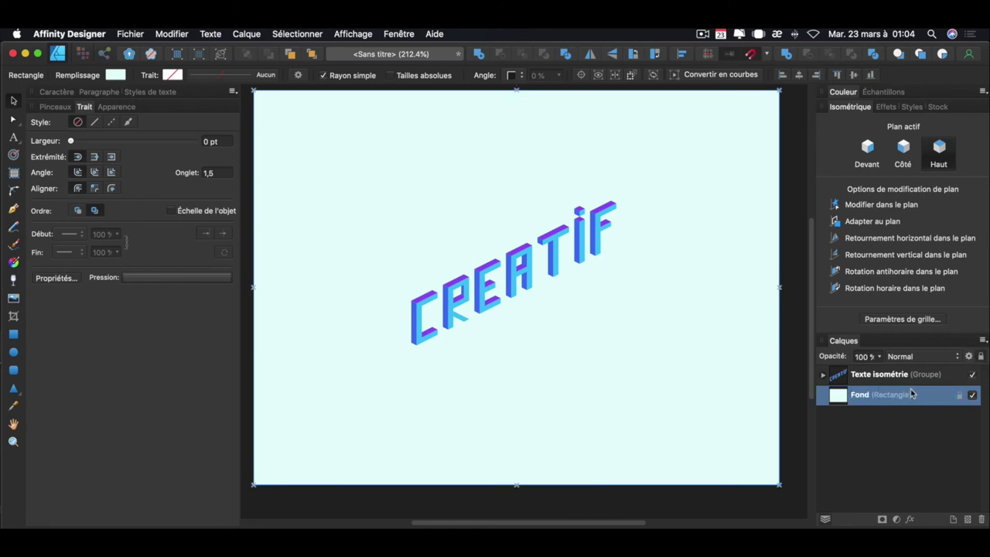
# Step: Lock the Fond layer beneath the Texte isométrie group
pyautogui.rightClick(911, 394)
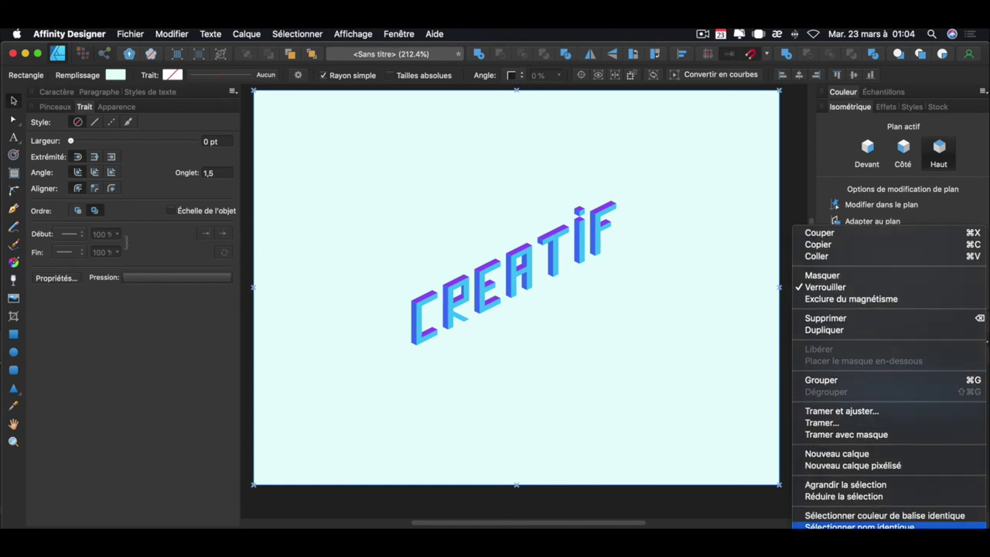
pyautogui.click(825, 287)
pyautogui.rightClick(862, 376)
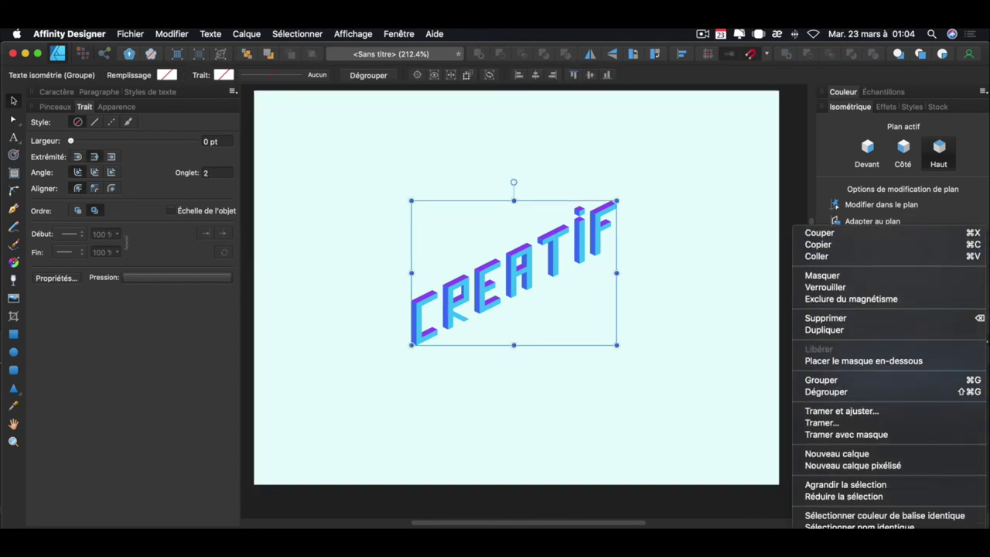
pyautogui.click(943, 425)
pyautogui.click(938, 456)
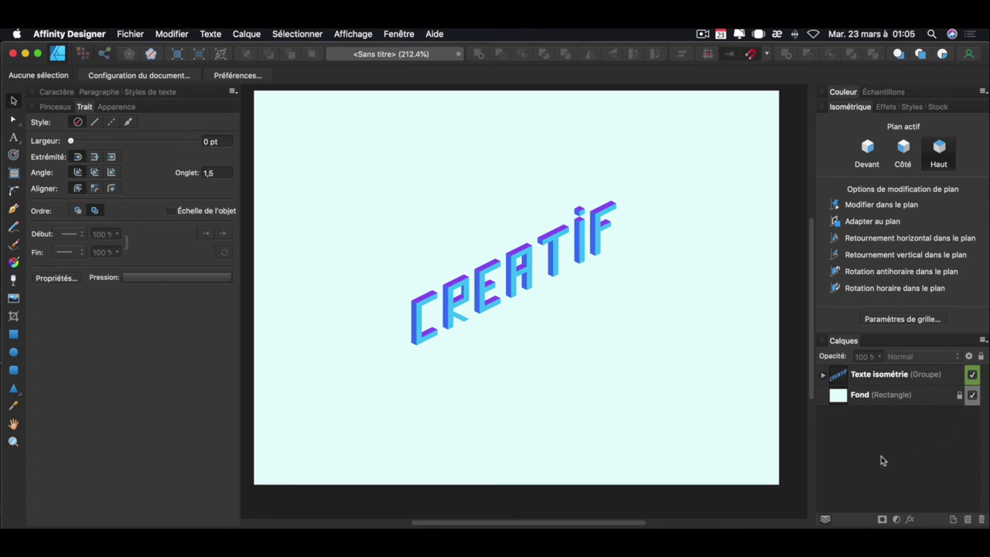
# Step: Set the Ellipse tool's fill to orange E5A90D
pyautogui.click(13, 352)
pyautogui.click(843, 92)
pyautogui.click(962, 174)
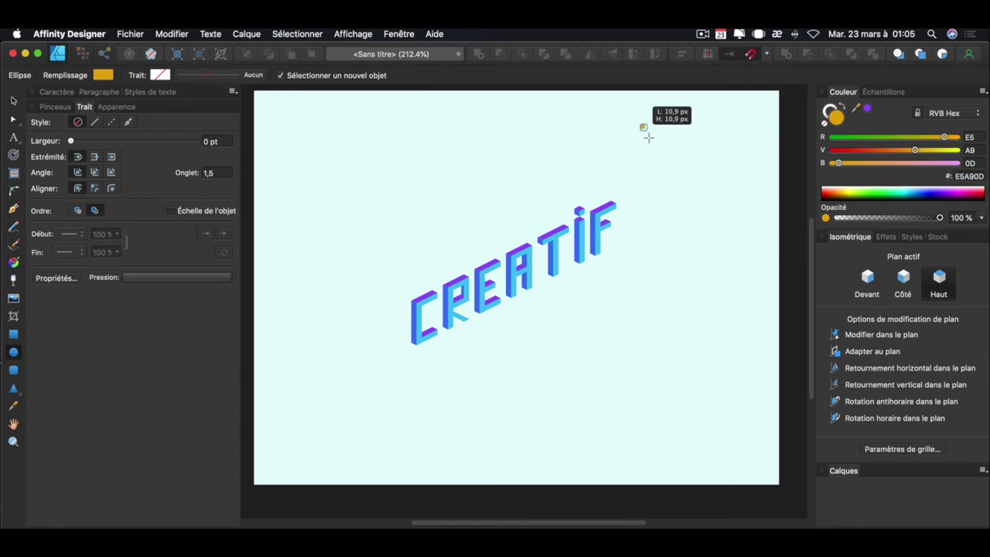
# Step: Draw seven orange circles of varied sizes around CREATIF, some cropped by page edges
pyautogui.moveTo(640, 124); pyautogui.dragTo(735, 219)
pyautogui.moveTo(439, 207); pyautogui.dragTo(462, 230)
pyautogui.moveTo(328, 338); pyautogui.dragTo(343, 353)
pyautogui.moveTo(585, 322)
pyautogui.mouseDown()
pyautogui.moveTo(670, 397)
pyautogui.moveTo(707, 490)
pyautogui.mouseUp()
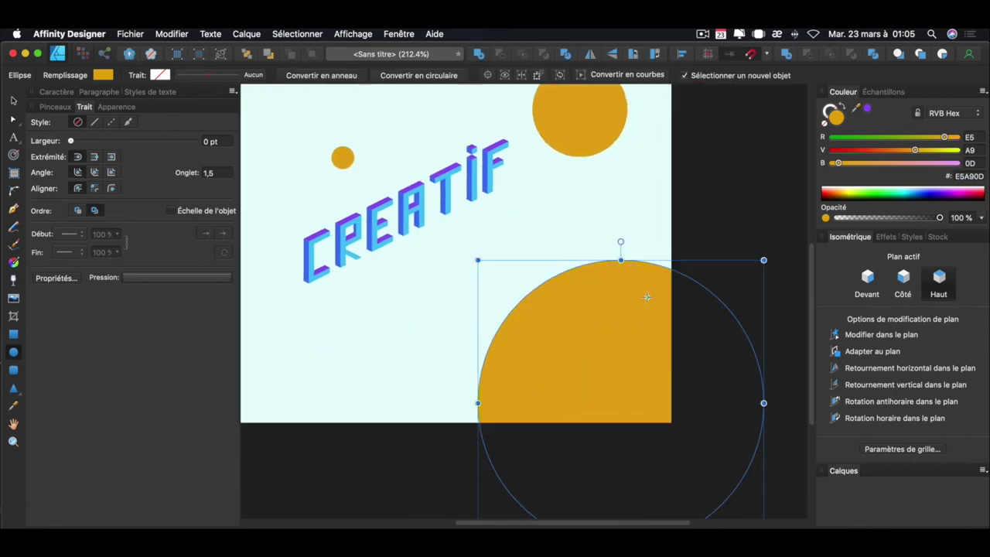
pyautogui.moveTo(310, 100); pyautogui.dragTo(498, 310)
pyautogui.moveTo(297, 447); pyautogui.dragTo(346, 497)
pyautogui.moveTo(539, 146); pyautogui.dragTo(561, 170)
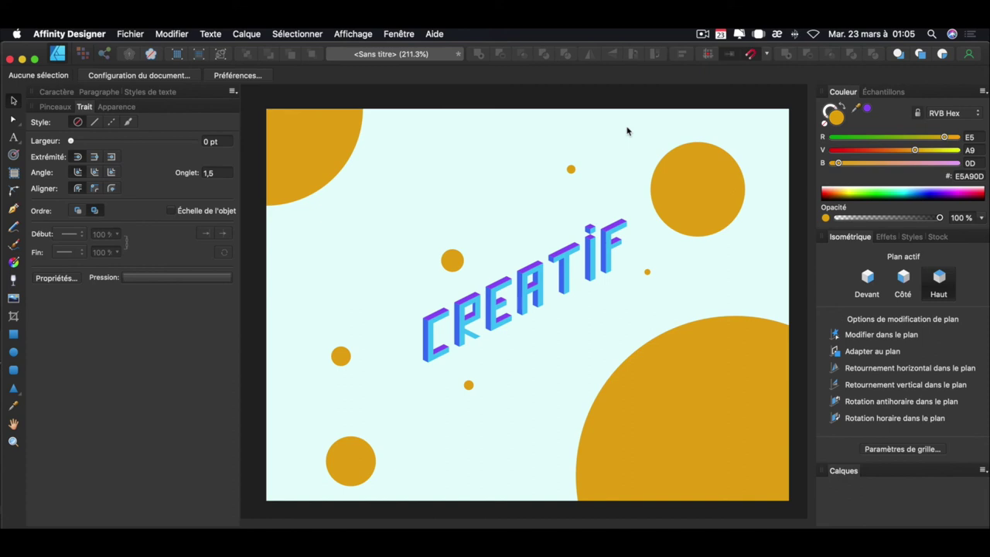
pyautogui.click(766, 390)
pyautogui.click(859, 469)
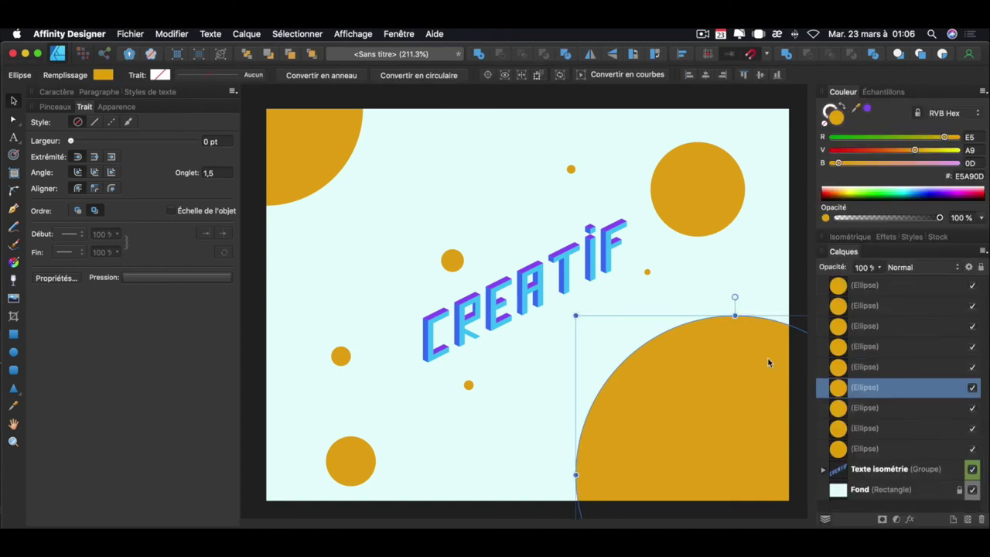
# Step: Give the large bottom-right orange circle a 25 px Gaussian blur
pyautogui.click(910, 519)
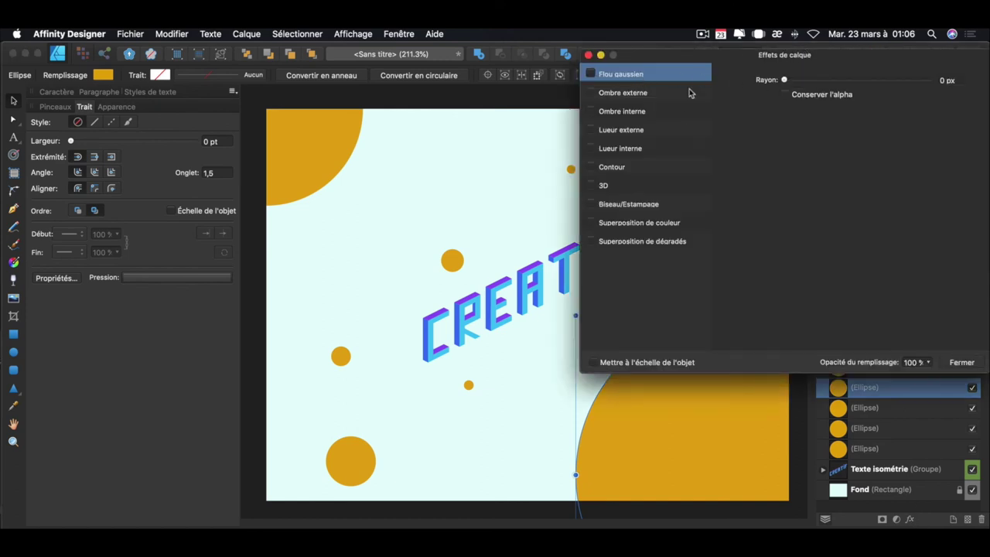
pyautogui.click(616, 75)
pyautogui.moveTo(828, 54); pyautogui.dragTo(287, 157)
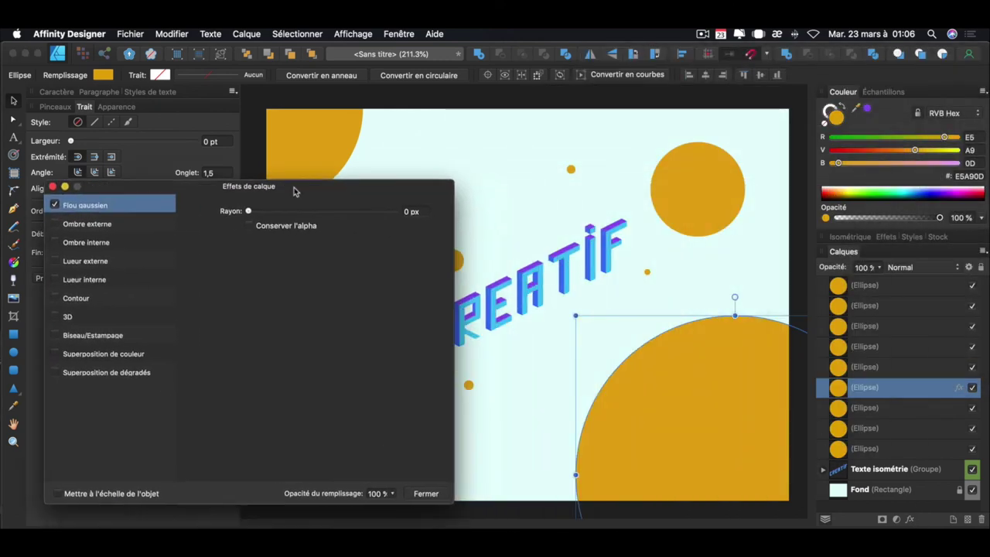
pyautogui.moveTo(243, 183); pyautogui.dragTo(385, 197)
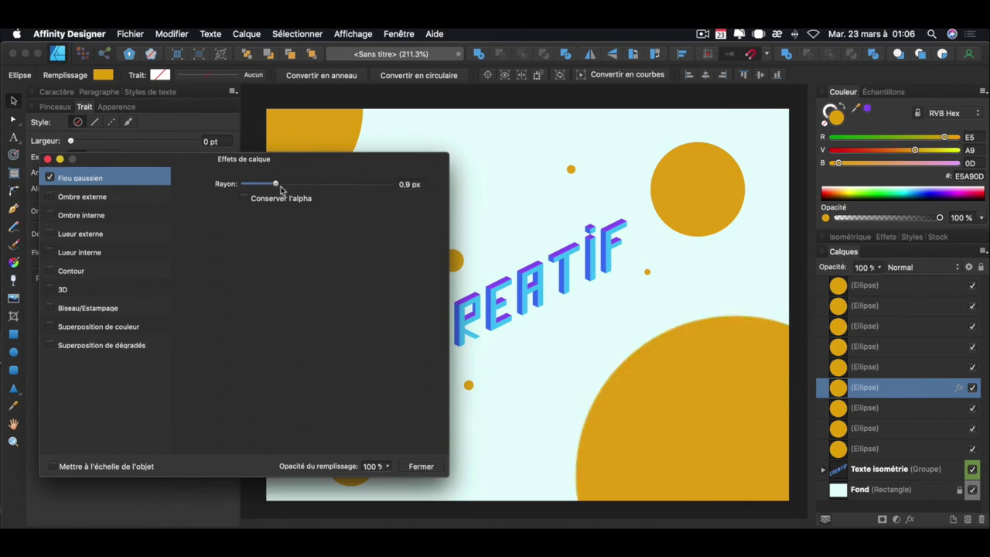
pyautogui.click(551, 196)
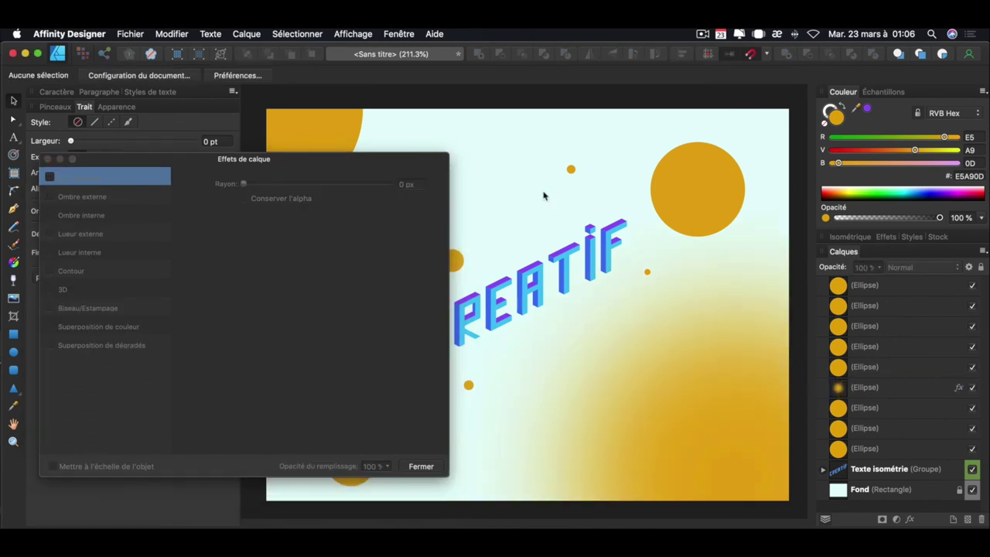
pyautogui.click(680, 405)
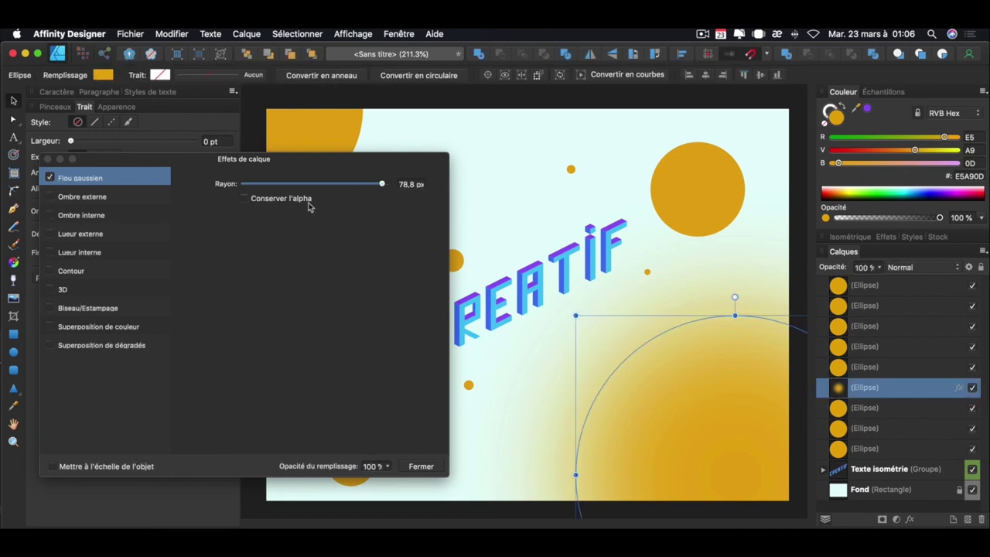
pyautogui.moveTo(331, 184)
pyautogui.mouseDown()
pyautogui.moveTo(302, 186)
pyautogui.moveTo(329, 184)
pyautogui.mouseUp()
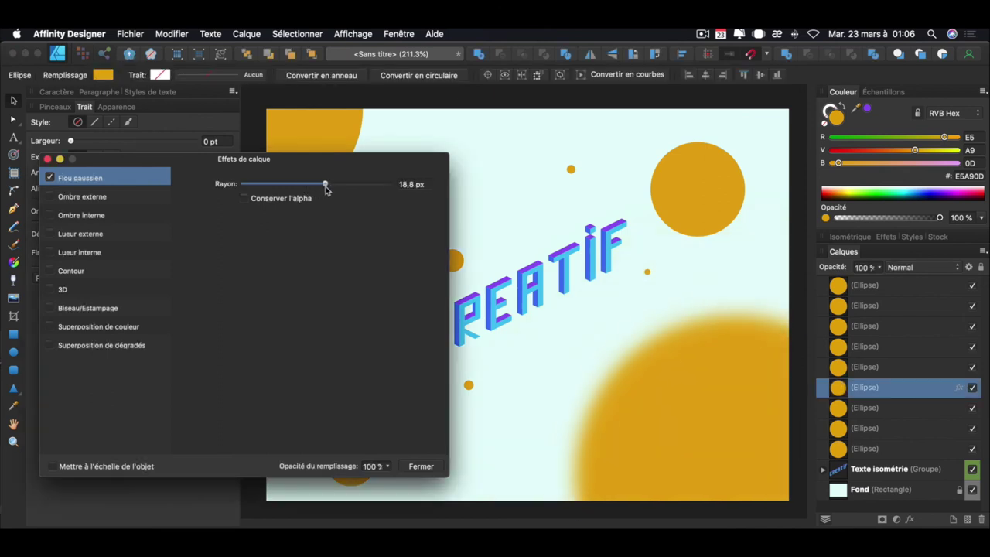
pyautogui.click(401, 186)
pyautogui.write('25')
pyautogui.click(421, 466)
pyautogui.click(488, 437)
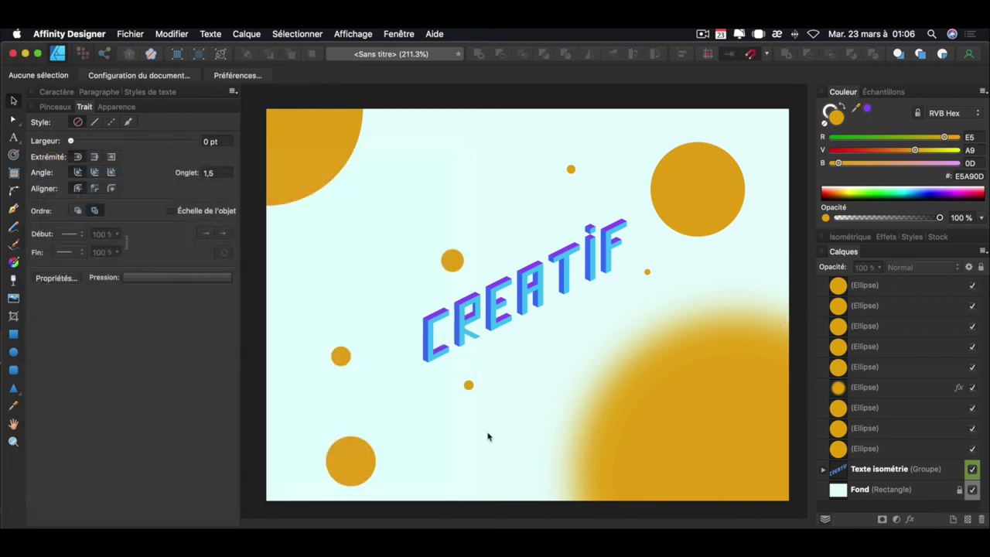
# Step: Add a Gaussian blur of about 35.7 px to the top-left orange circle
pyautogui.click(345, 143)
pyautogui.click(896, 519)
pyautogui.click(51, 177)
pyautogui.moveTo(246, 164)
pyautogui.mouseDown()
pyautogui.moveTo(205, 254)
pyautogui.moveTo(180, 247)
pyautogui.mouseUp()
pyautogui.moveTo(267, 273); pyautogui.dragTo(288, 273)
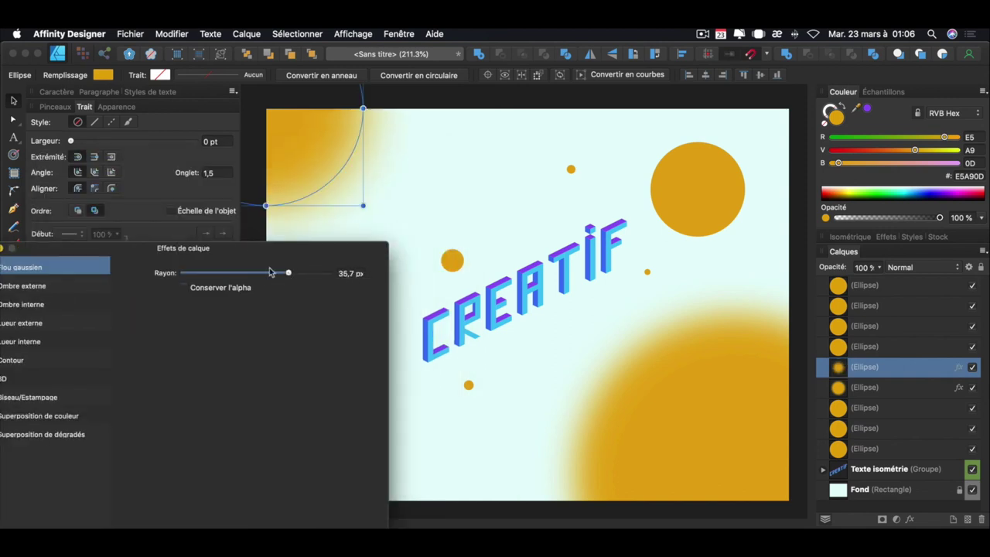
pyautogui.click(415, 491)
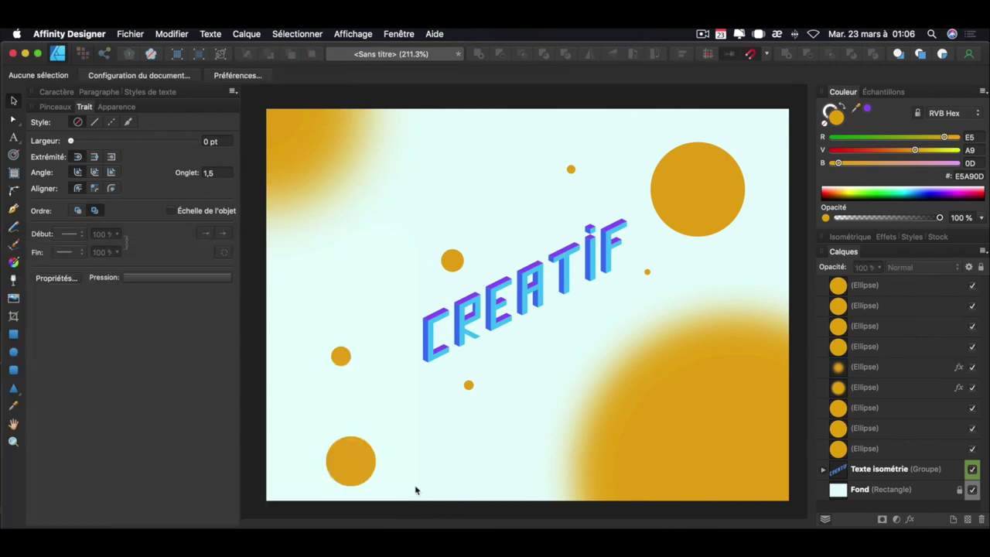
# Step: Set the top-left circle's blur radius to 40 px, then open the bottom-left circle's effects
pyautogui.click(352, 158)
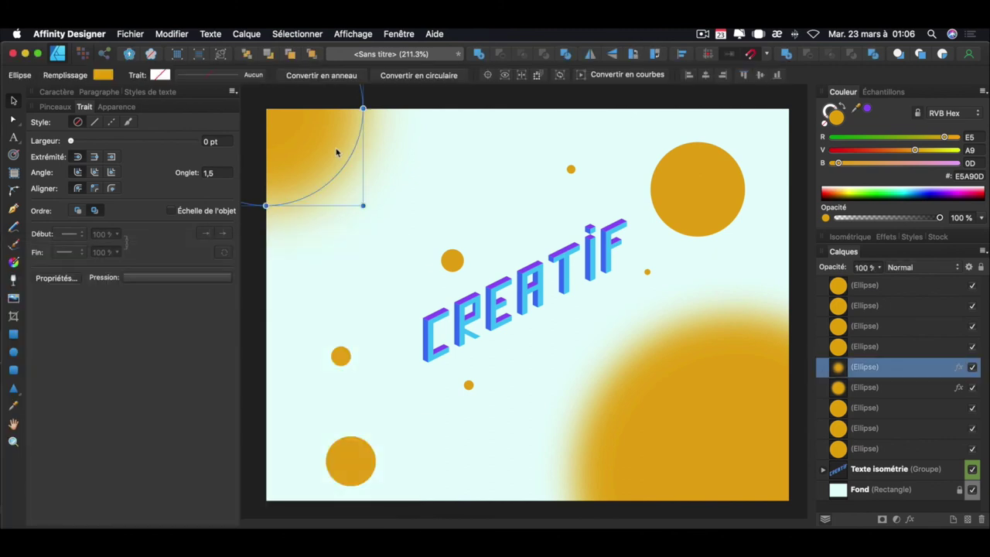
pyautogui.click(910, 519)
pyautogui.click(360, 269)
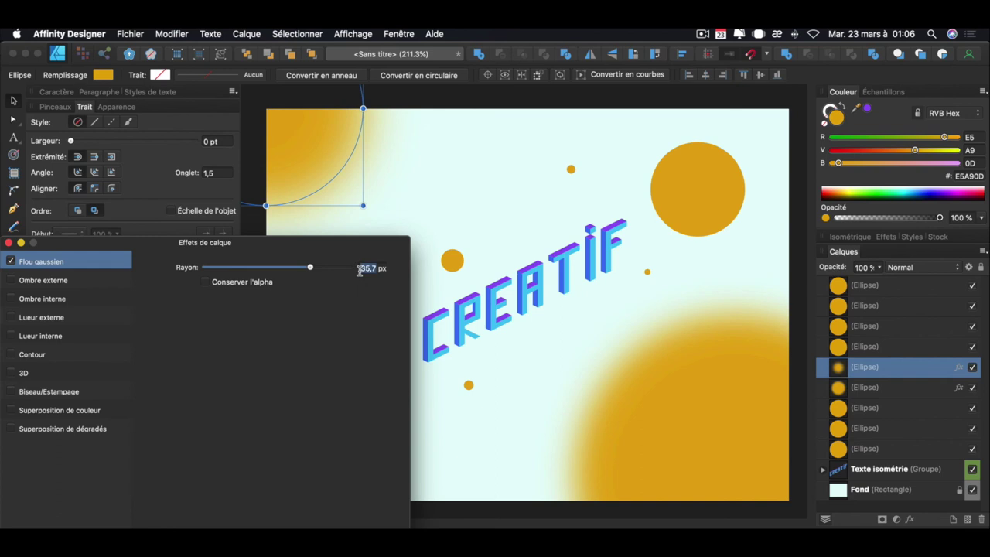
pyautogui.write('40')
pyautogui.press('Return')
pyautogui.click(464, 490)
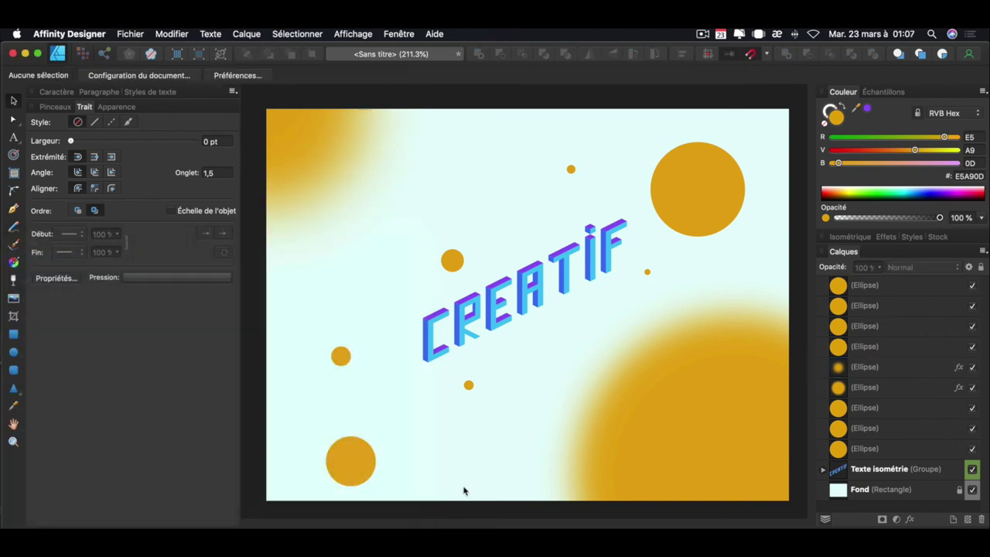
pyautogui.click(358, 450)
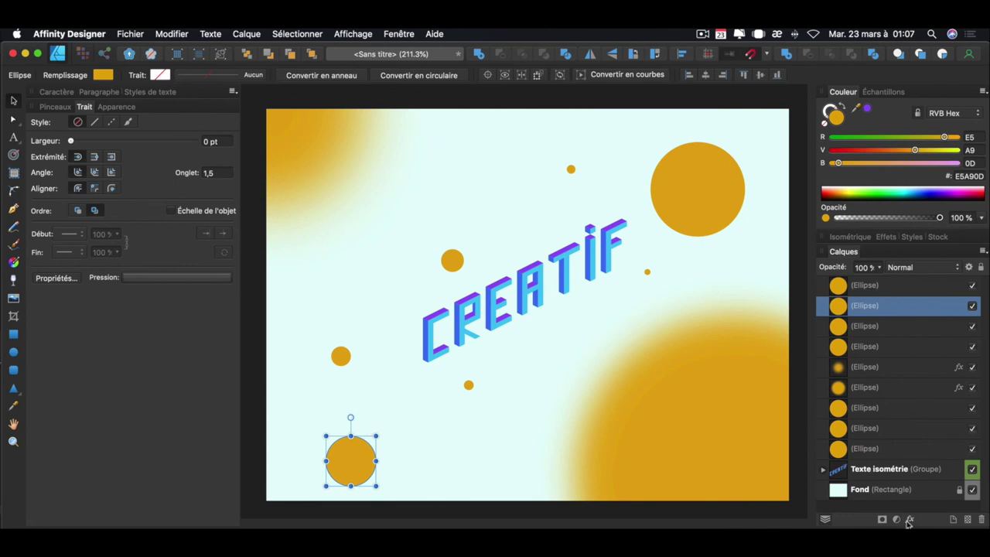
pyautogui.click(910, 519)
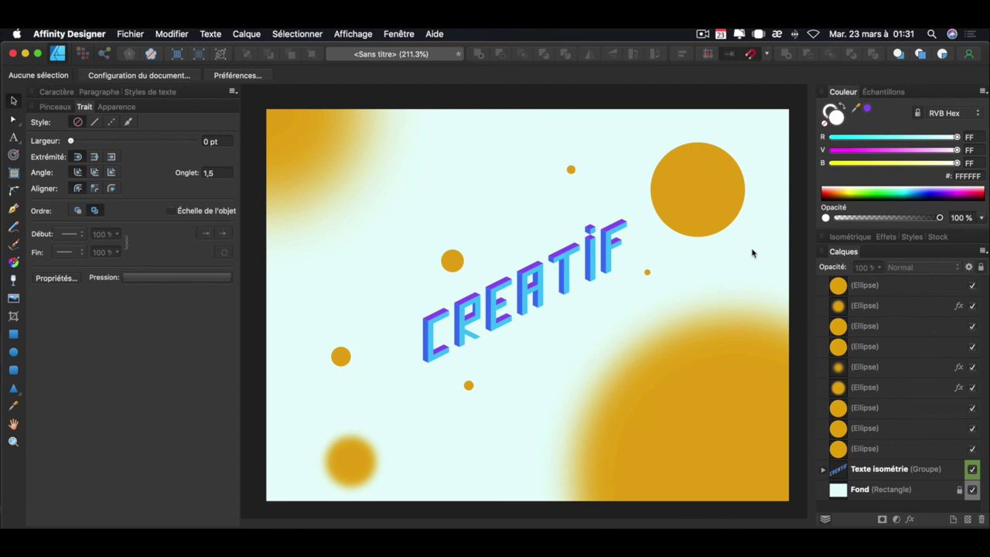
# Step: Draw a large white circle above Fond, centred behind the CREATIF text
pyautogui.click(898, 488)
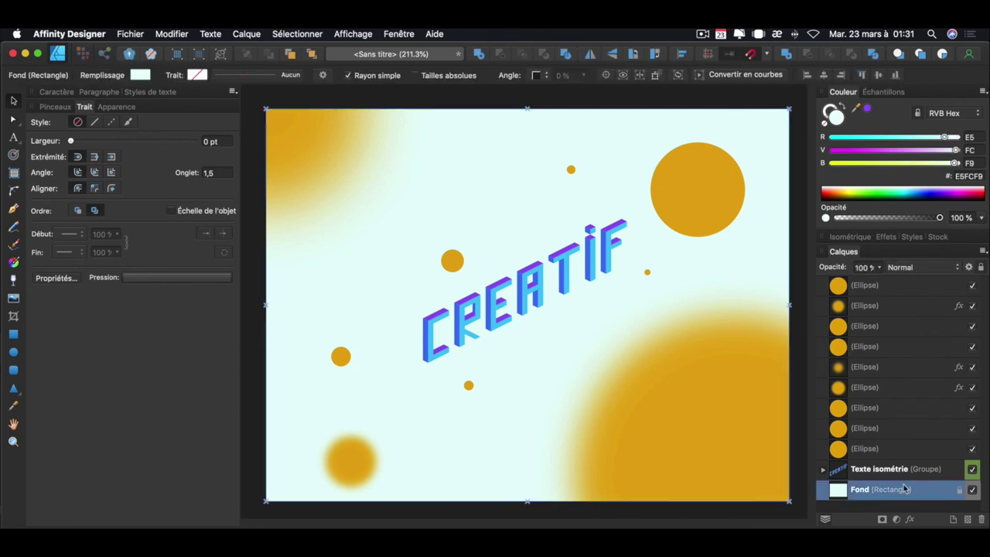
pyautogui.press('m')
pyautogui.moveTo(397, 158)
pyautogui.mouseDown()
pyautogui.moveTo(563, 346)
pyautogui.moveTo(685, 433)
pyautogui.mouseUp()
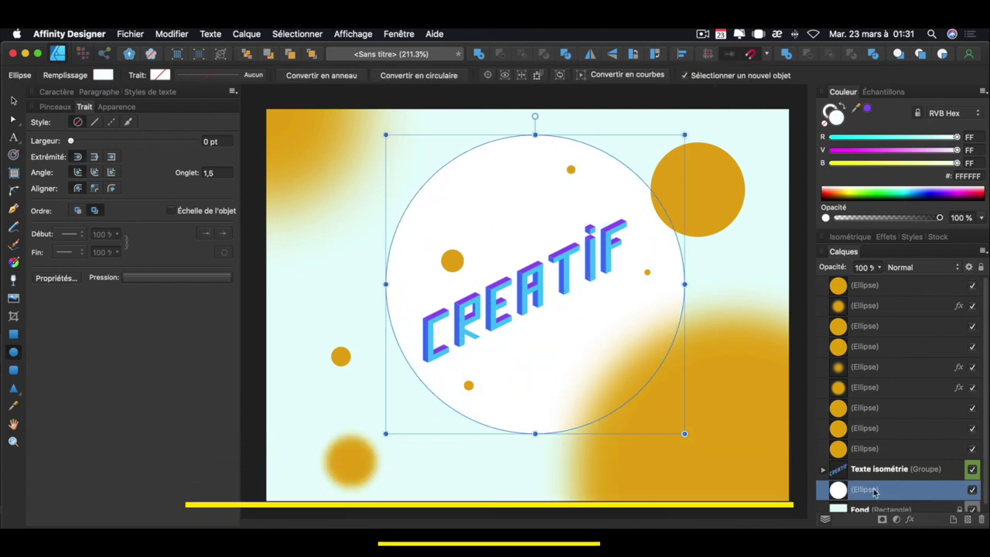
pyautogui.press('v')
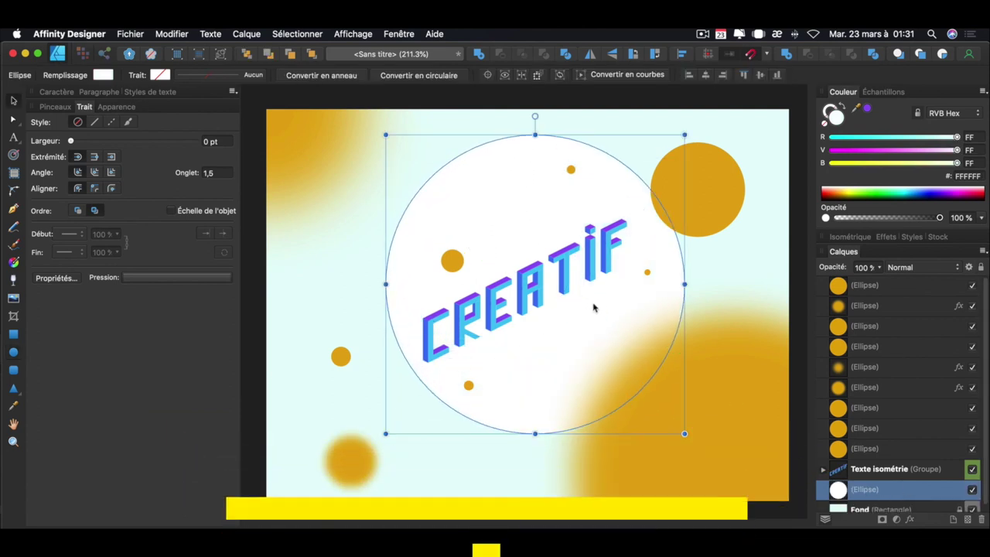
pyautogui.moveTo(594, 308); pyautogui.dragTo(600, 313)
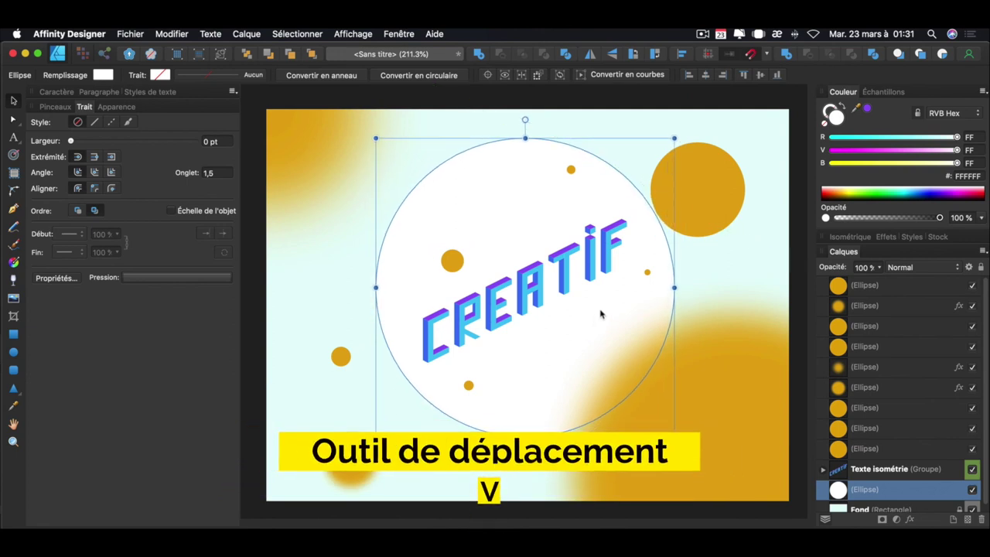
# Step: Give the white circle a 50 px Gaussian blur and 80% opacity
pyautogui.click(910, 519)
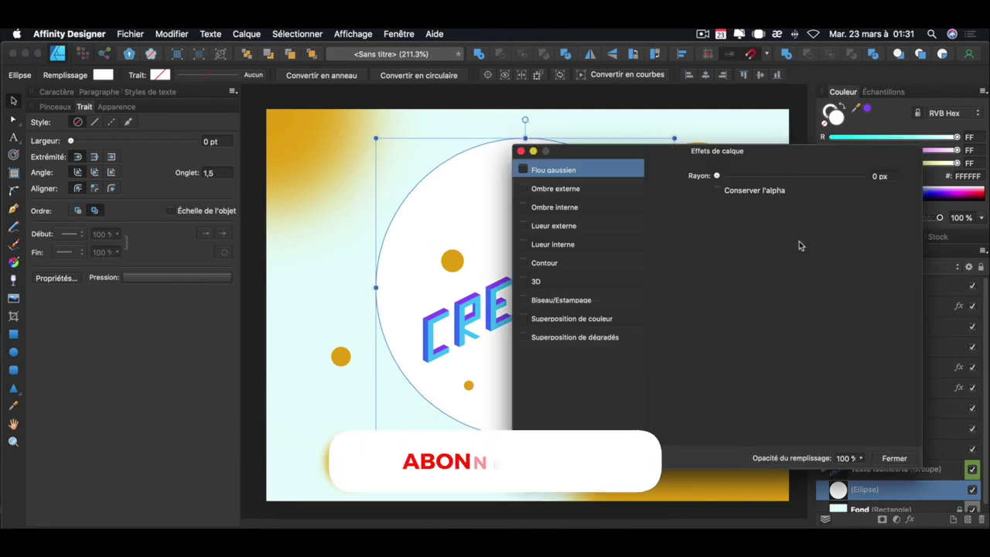
pyautogui.click(879, 176)
pyautogui.write('50')
pyautogui.press('Return')
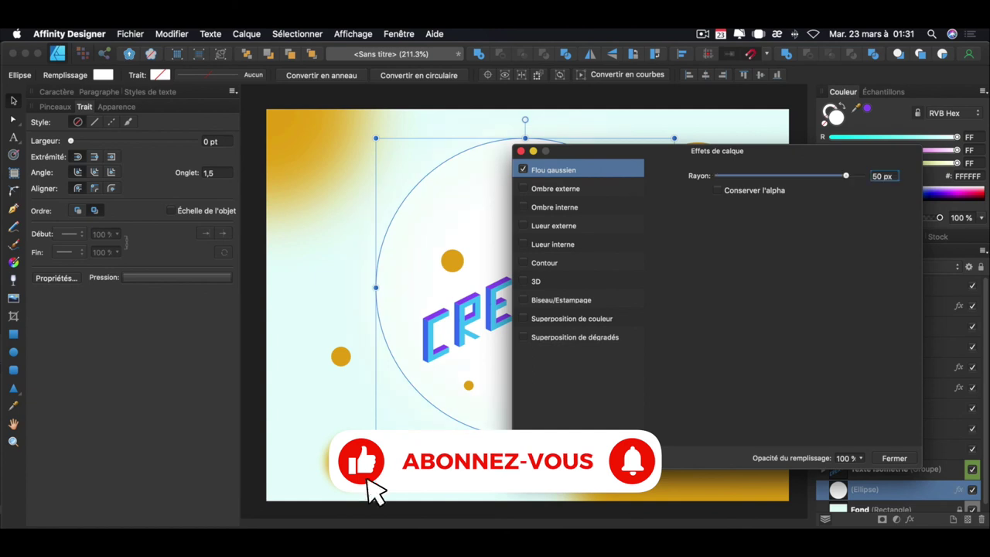
pyautogui.click(894, 458)
pyautogui.click(696, 287)
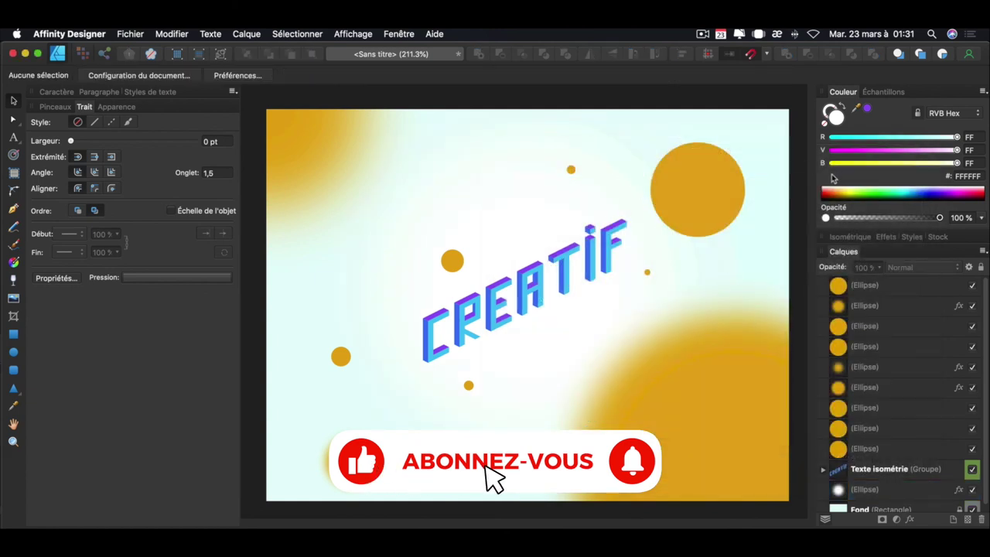
pyautogui.click(647, 319)
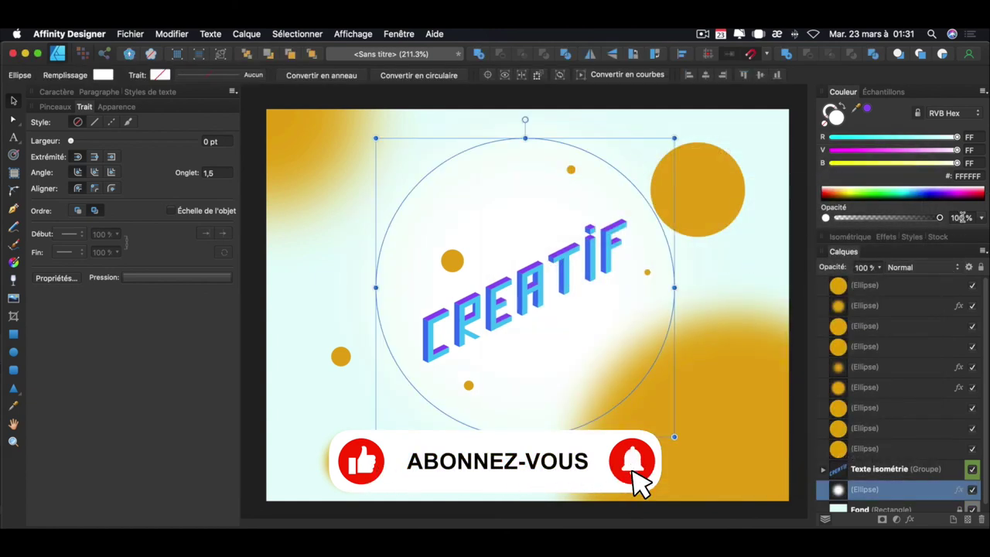
pyautogui.write('80')
pyautogui.press('Return')
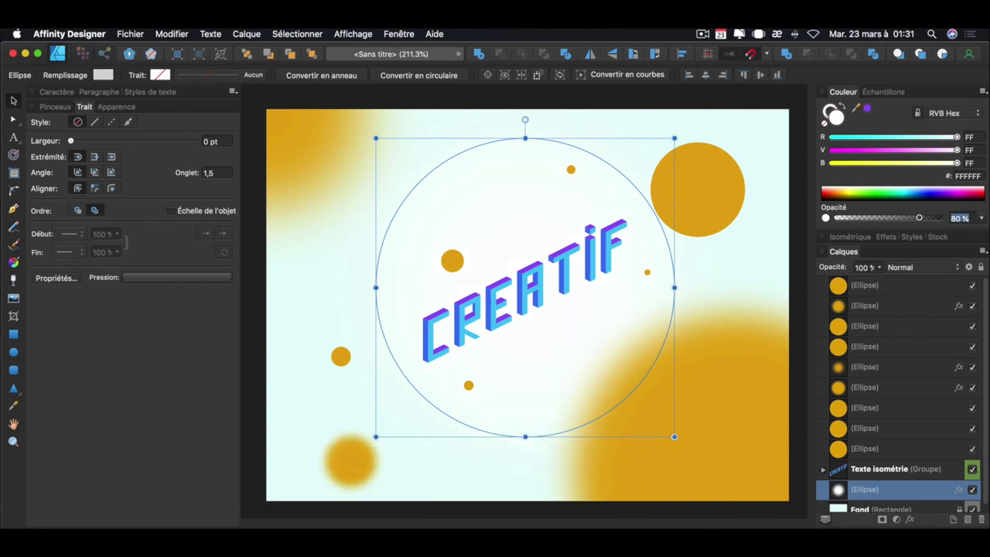
pyautogui.press('Escape')
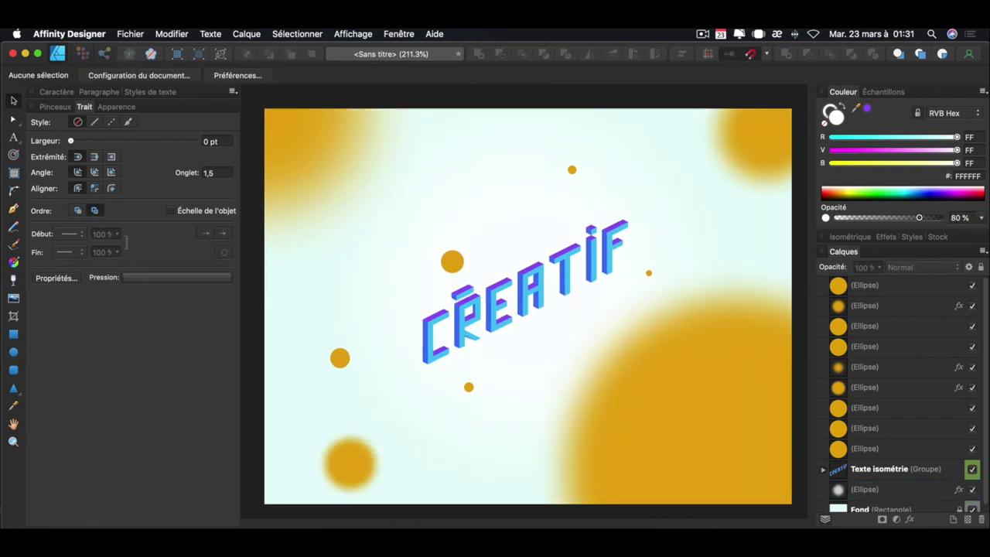